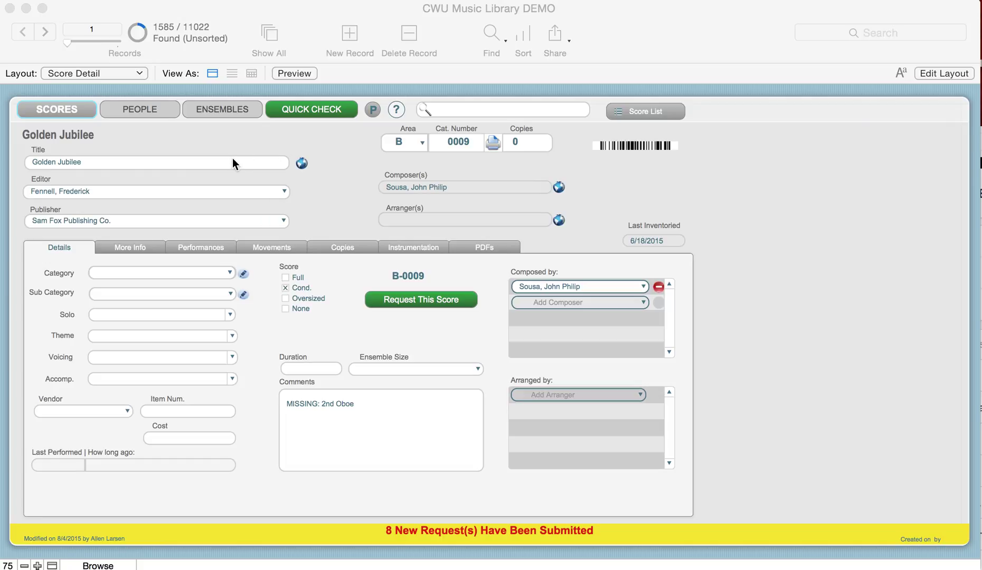
- Examine the Title field and the Category and Sub Category choices of the Golden Jubilee score without changing them
click(196, 163)
click(182, 163)
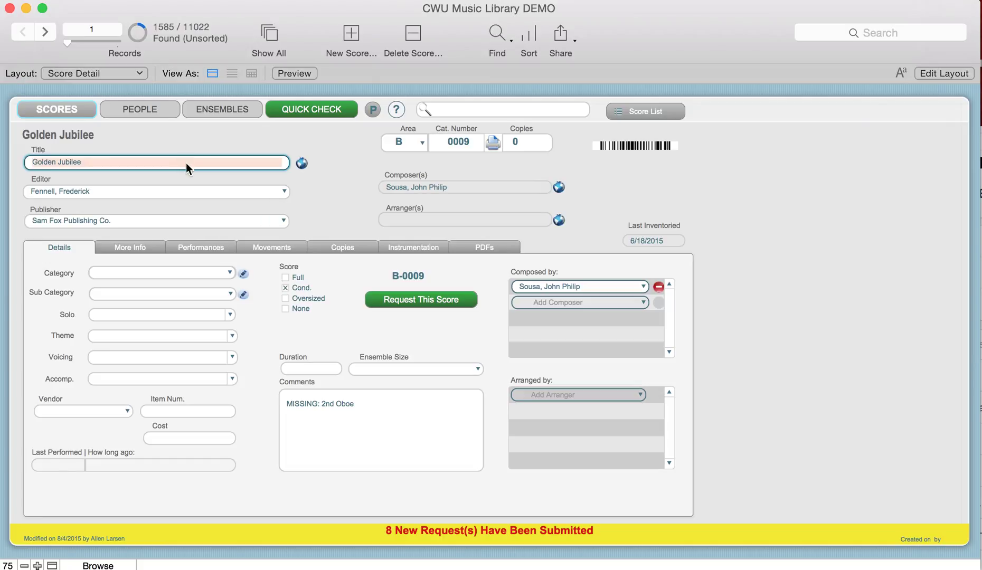
click(180, 143)
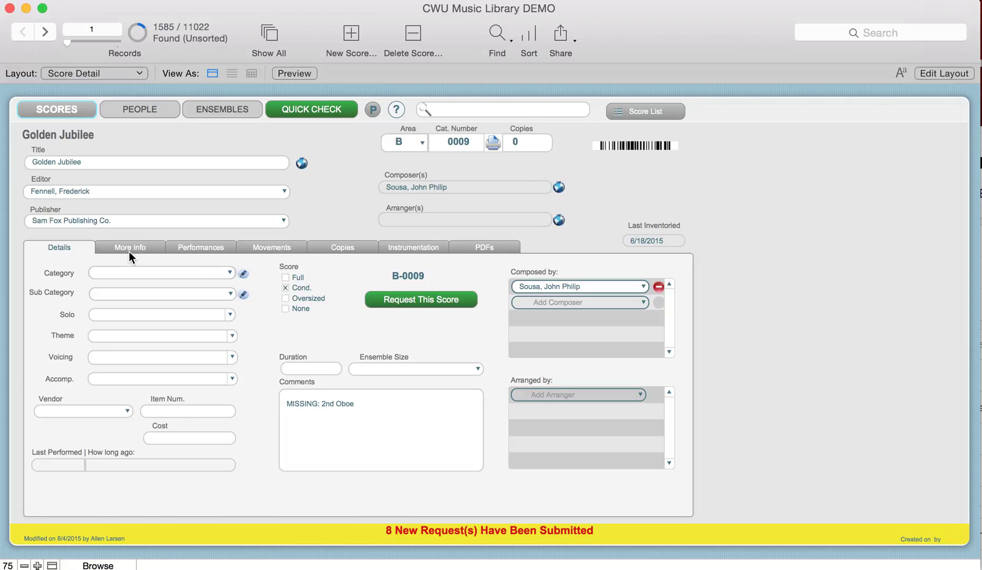
click(231, 274)
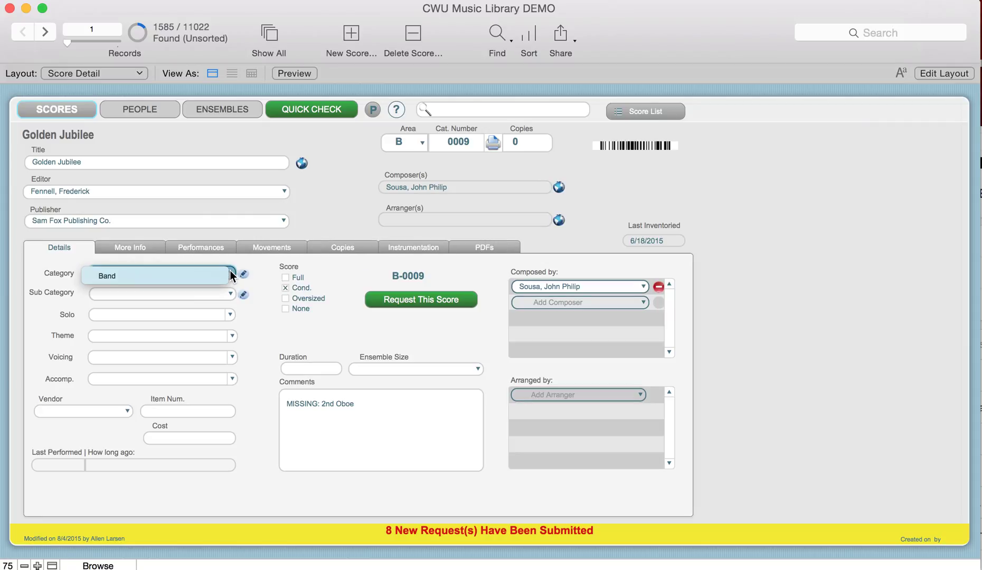
click(254, 266)
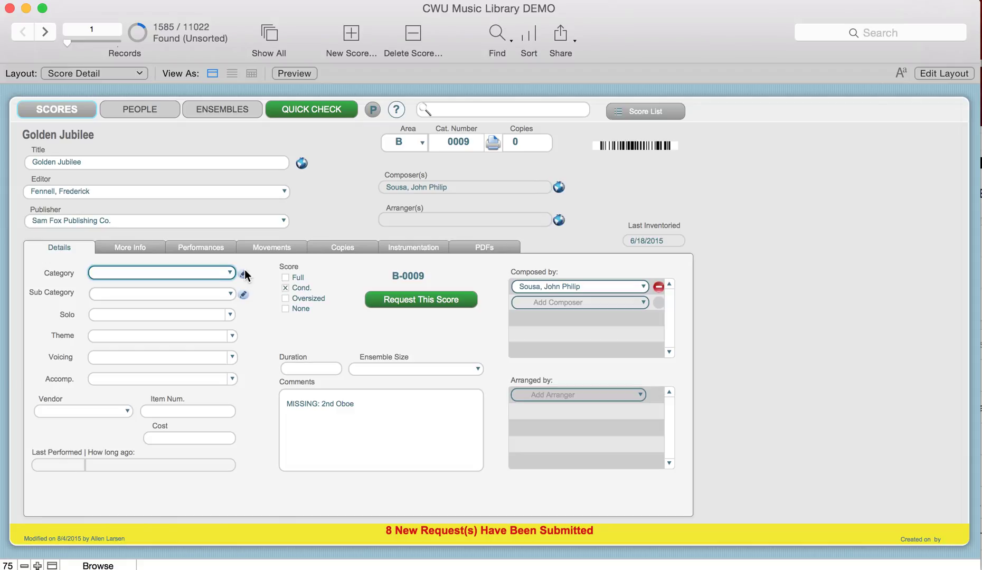
click(209, 295)
click(264, 288)
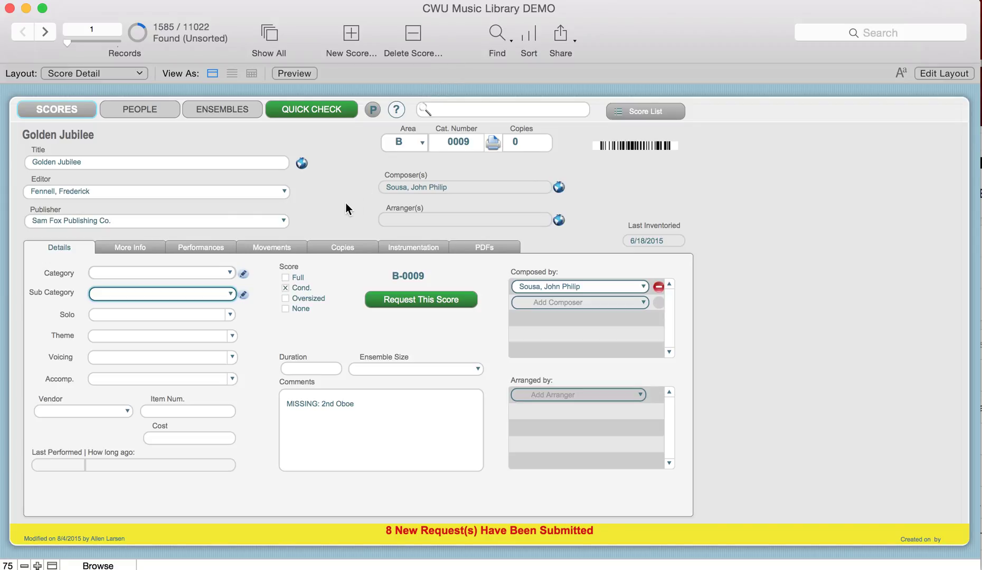
- Find all scores whose Area is O Orchestra
click(495, 36)
click(409, 139)
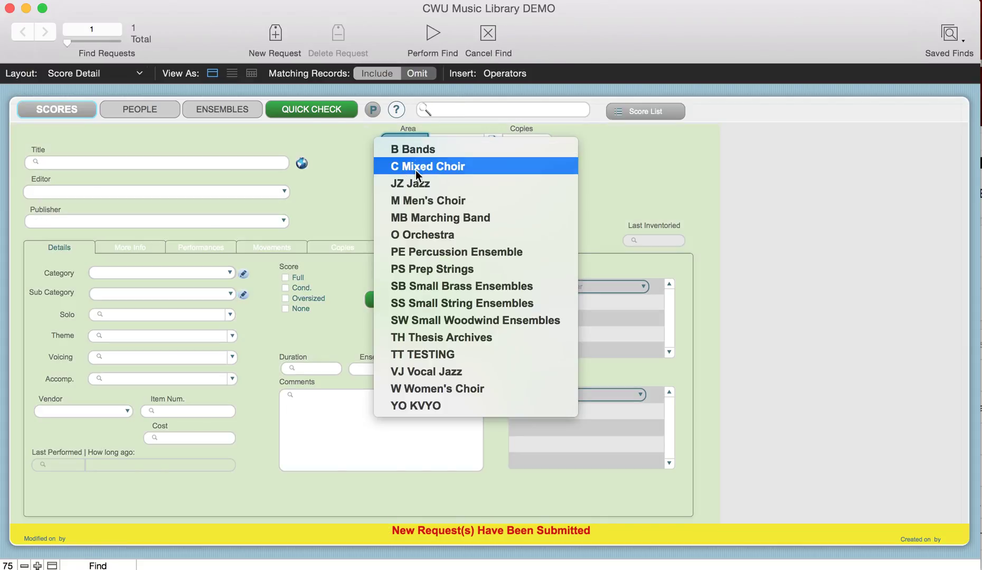
click(417, 237)
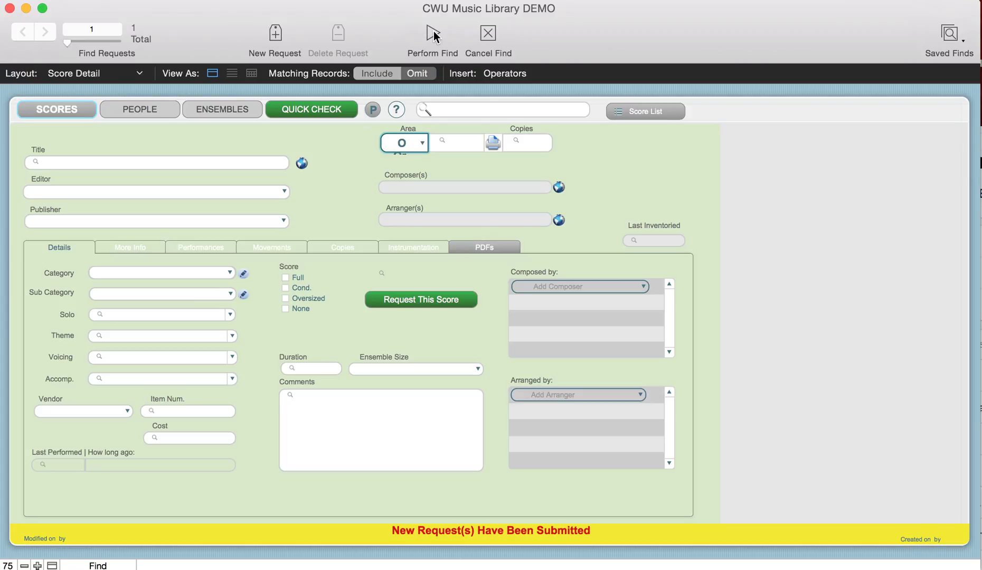
click(428, 31)
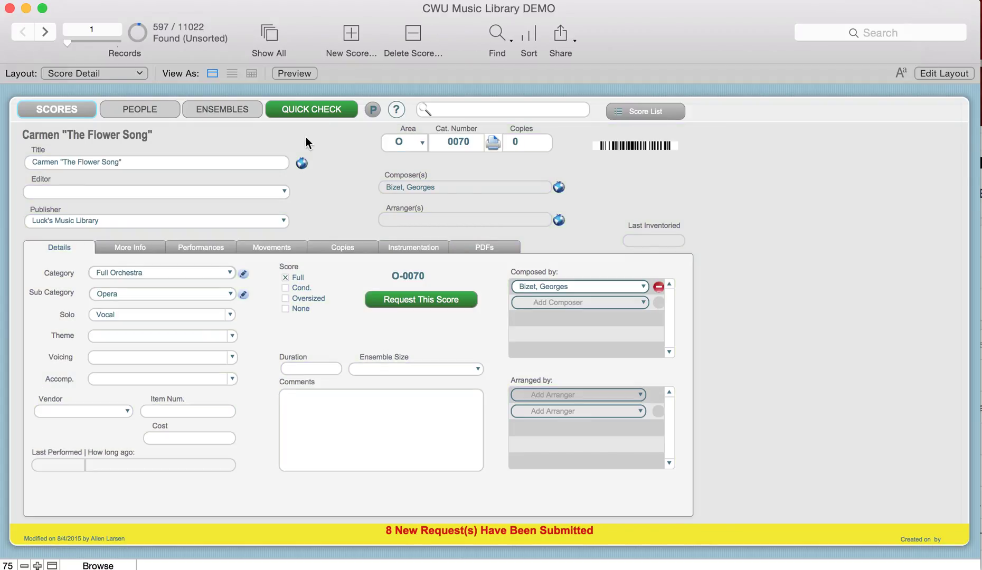
- Review the Category and Sub Category choices offered for the Carmen "The Flower Song" score, keeping its current values
click(228, 270)
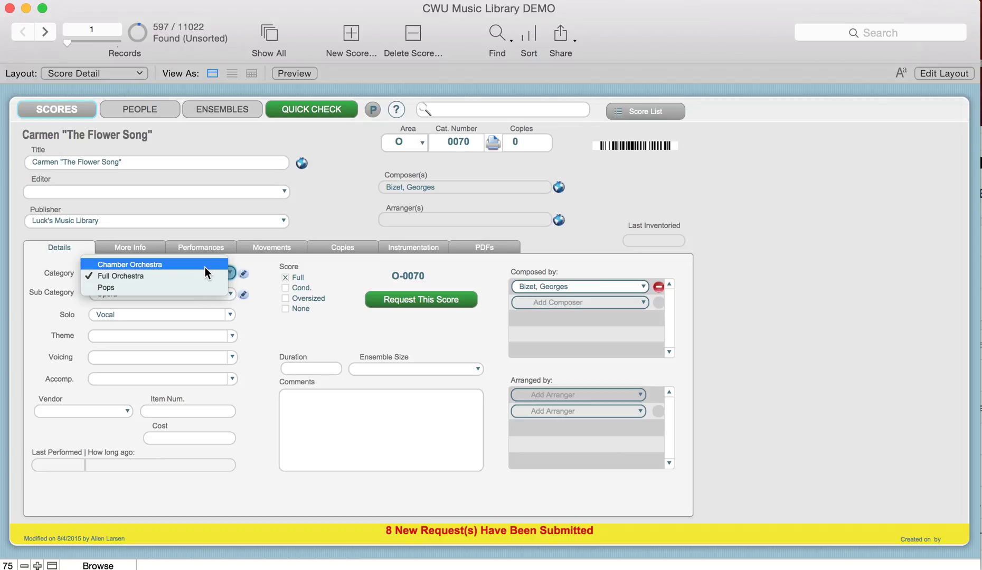
click(256, 269)
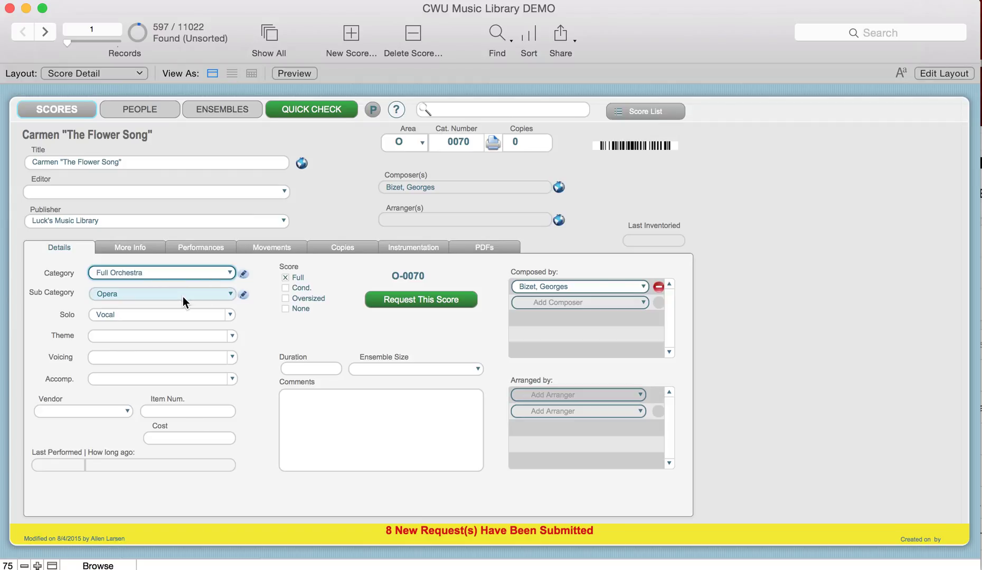
click(229, 294)
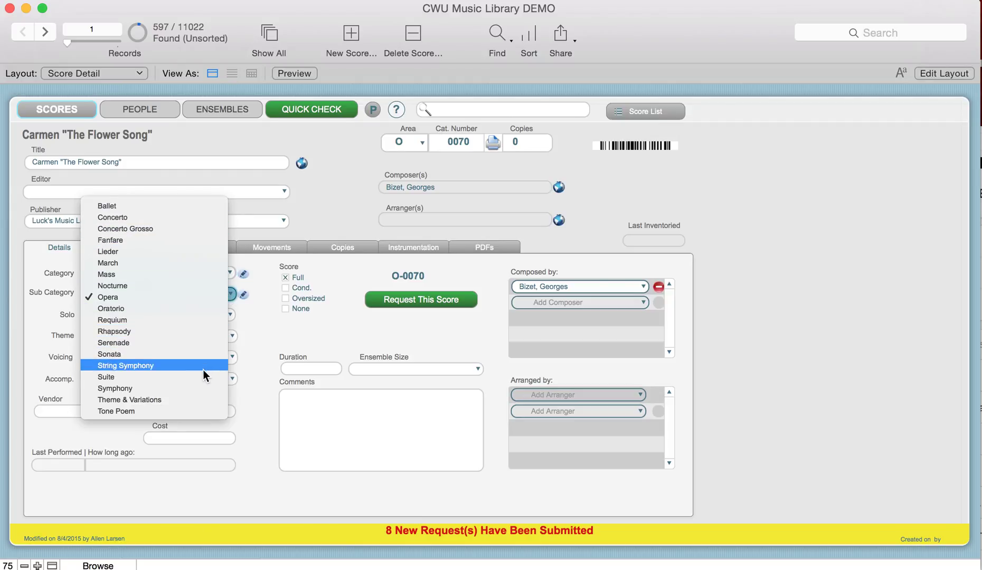
click(256, 336)
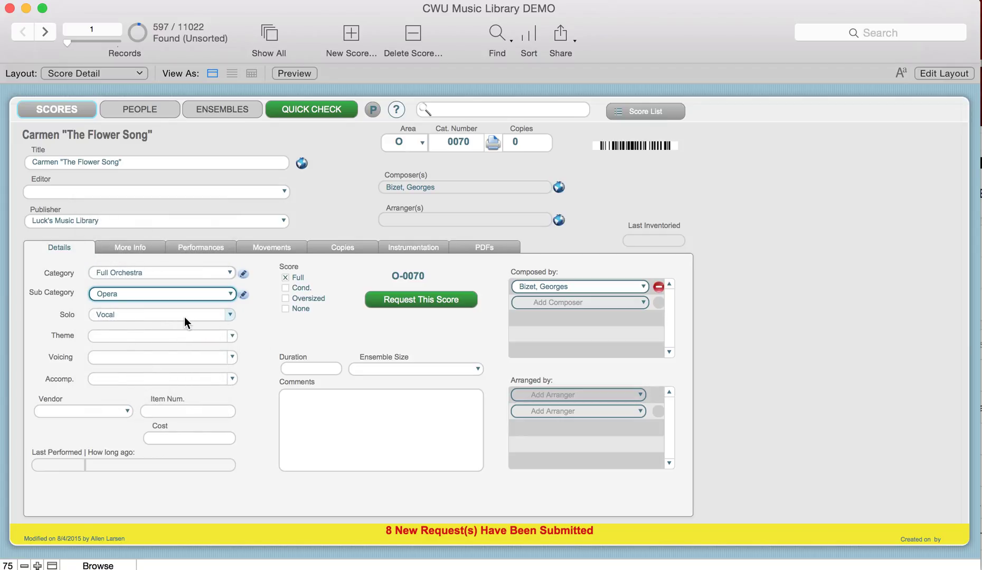
- Browse the Theme and Solo choices for the Carmen "The Flower Song" score without selecting a new value
click(209, 336)
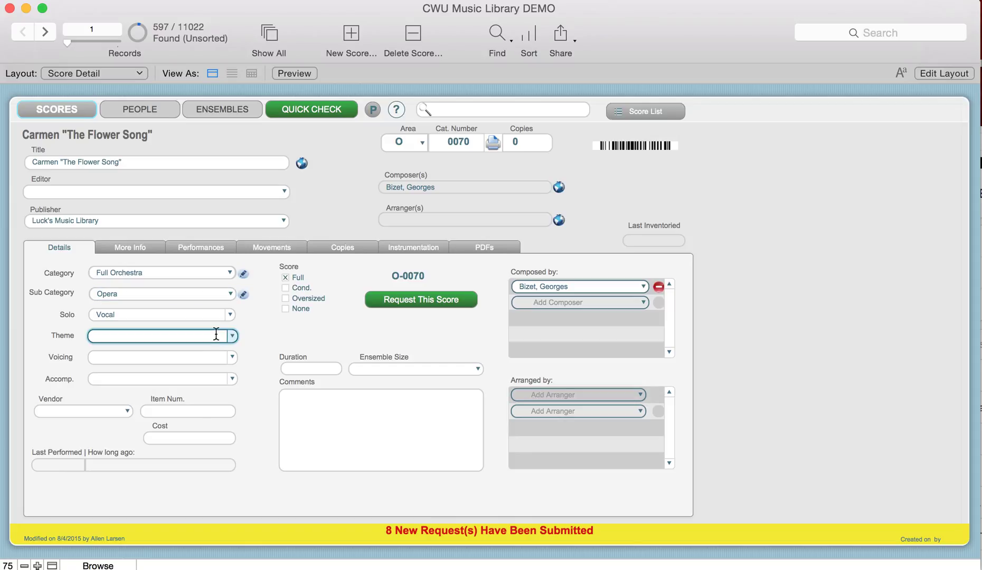
click(233, 336)
scroll(229, 380, down, 10)
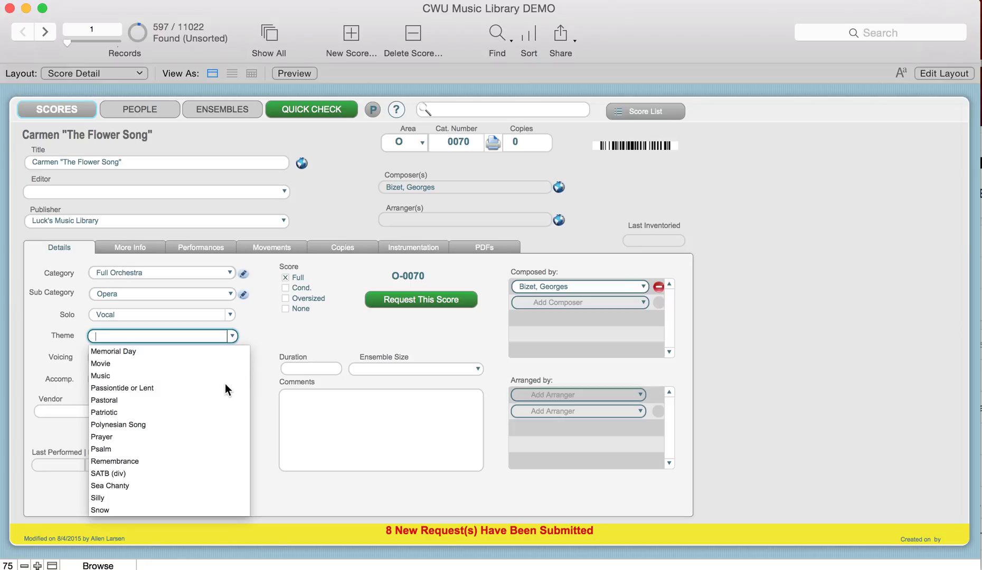
click(266, 329)
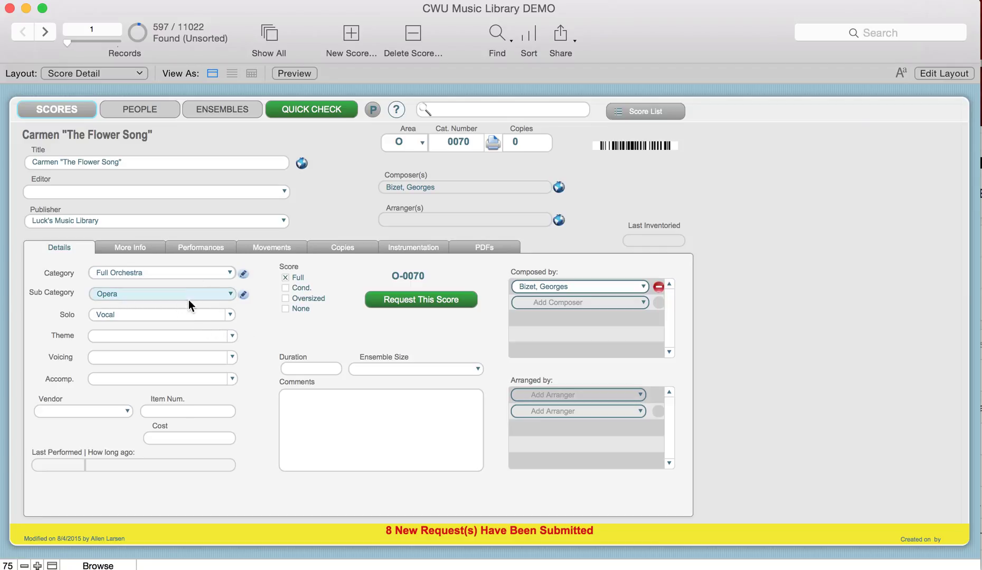
click(208, 312)
click(227, 312)
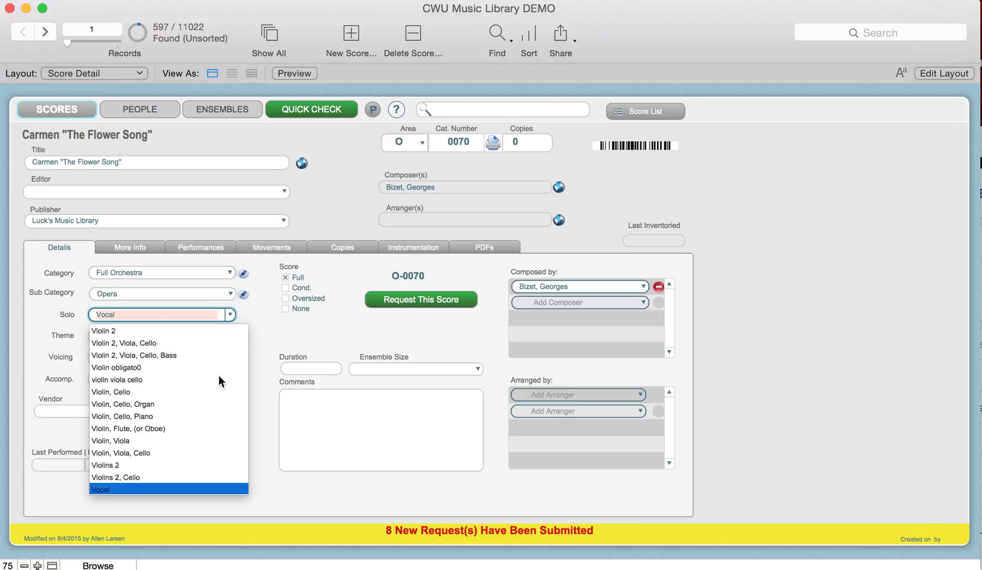
click(269, 337)
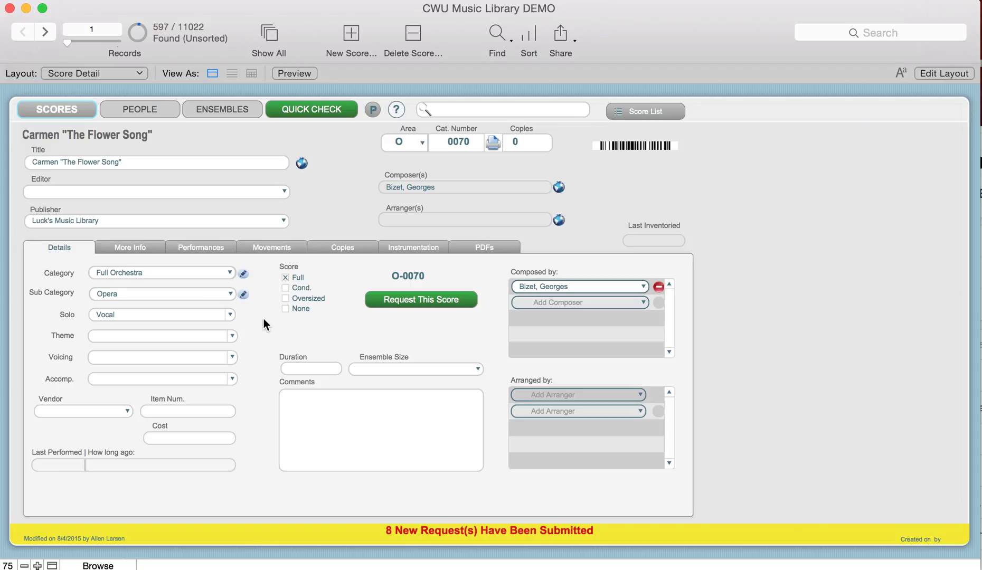
- Browse the accompaniment and vendor choices for the Carmen "The Flower Song" score, leaving both fields empty
click(231, 378)
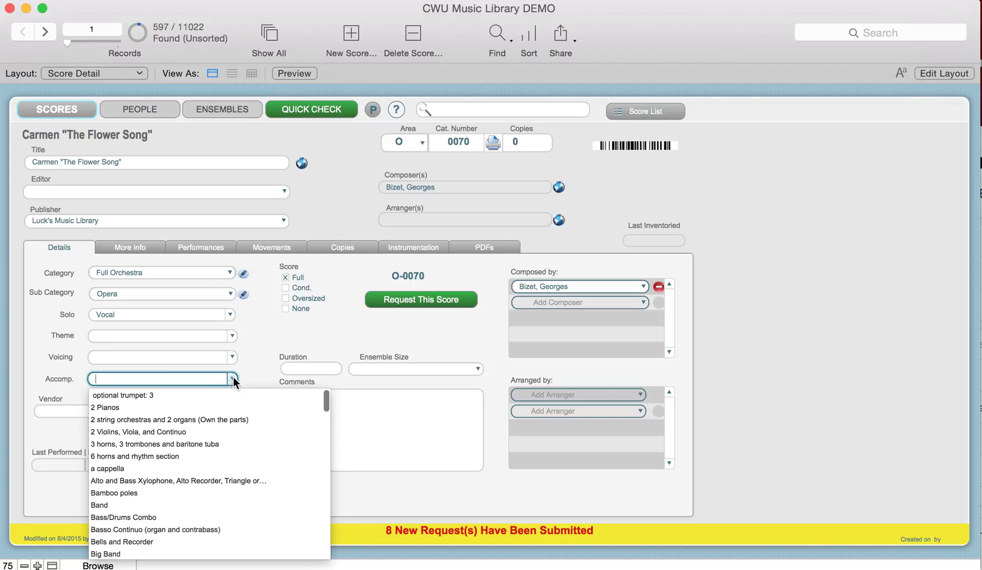
scroll(239, 436, down, 10)
scroll(238, 445, down, 15)
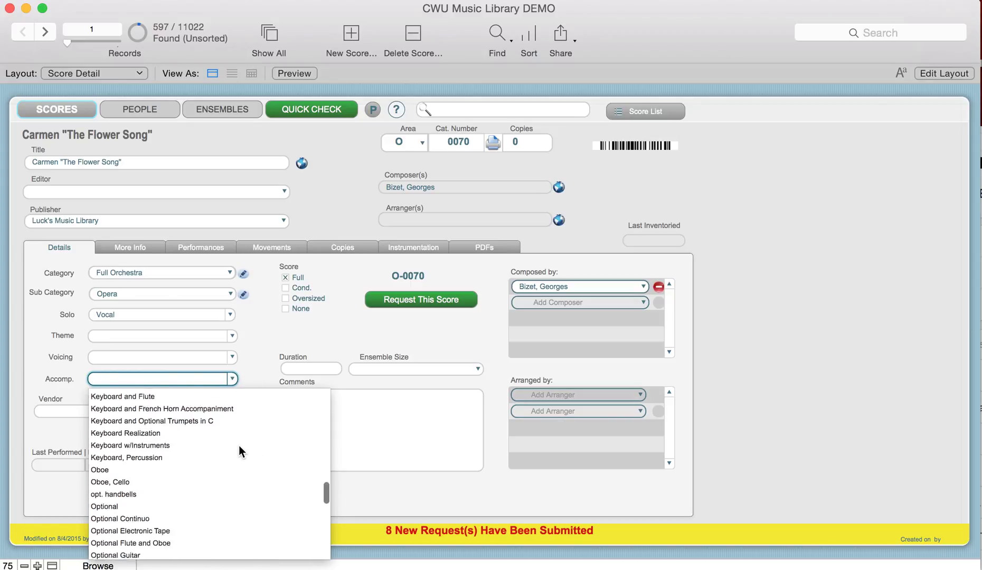
scroll(239, 451, down, 1)
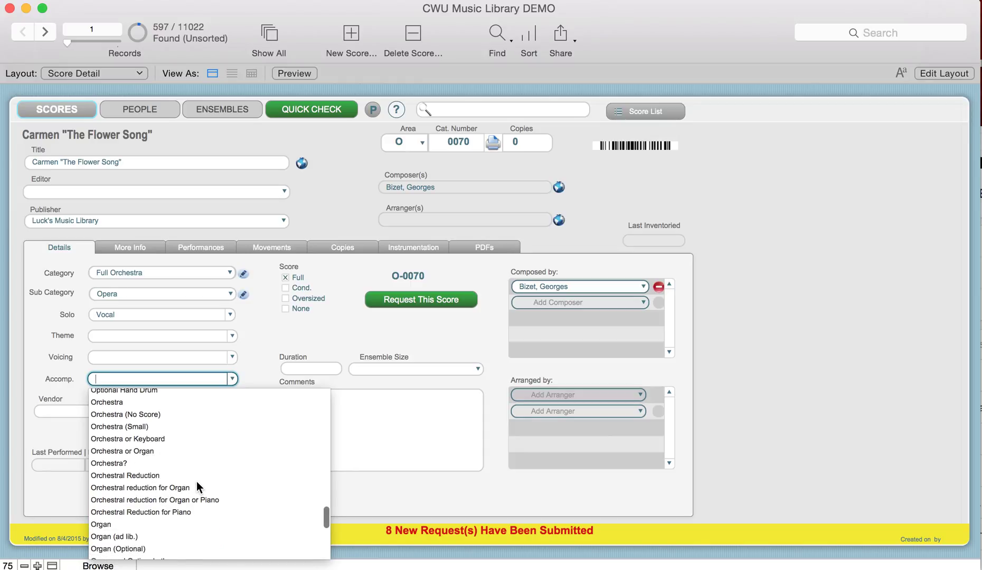
key(Escape)
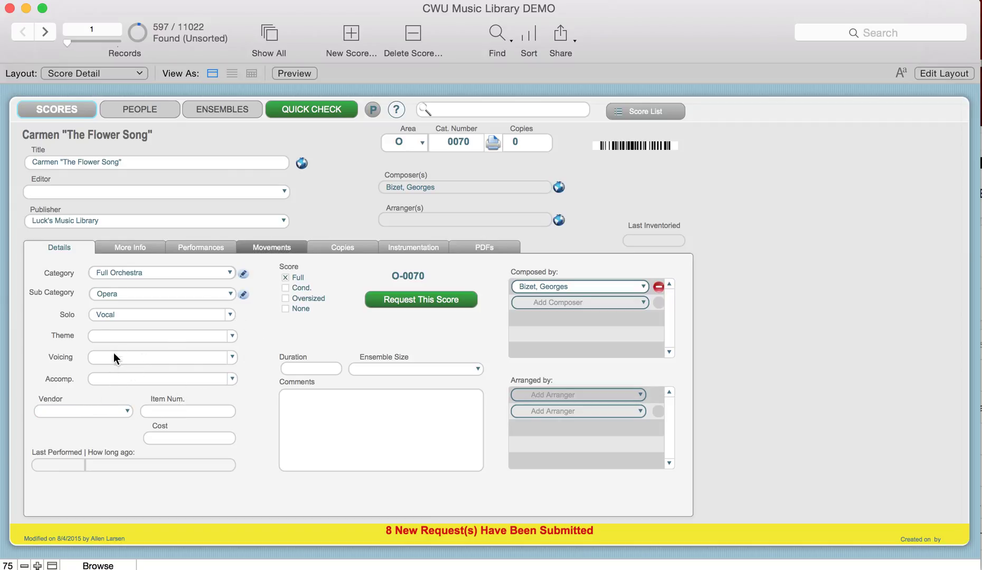
click(126, 412)
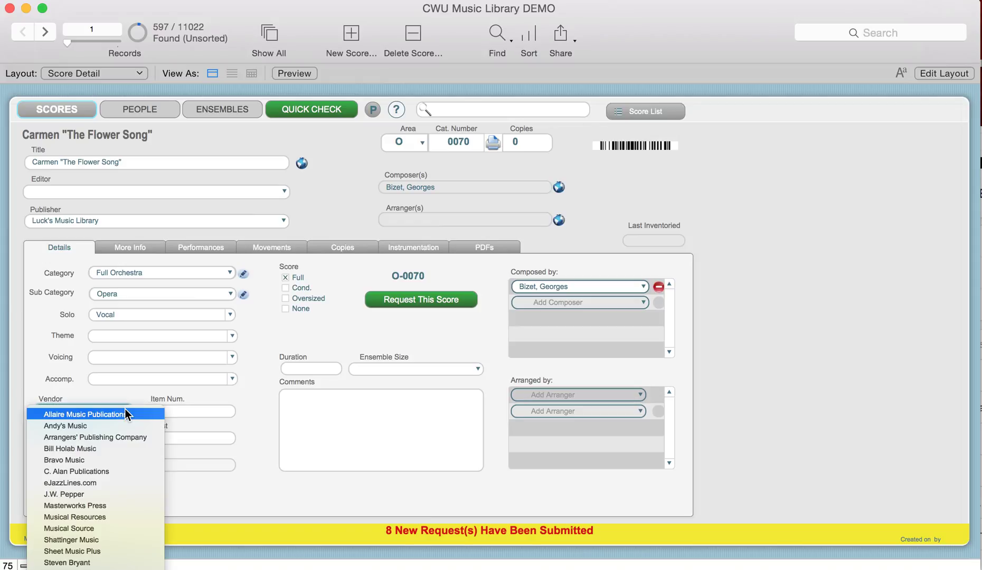
click(247, 393)
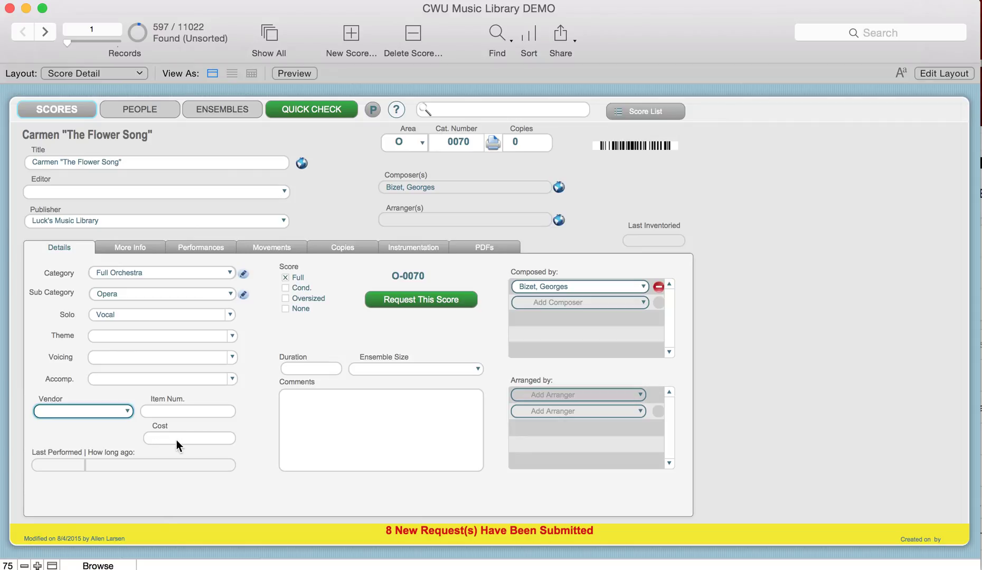
- Find all scores that have a cost recorded, using * as the Cost criterion
click(496, 34)
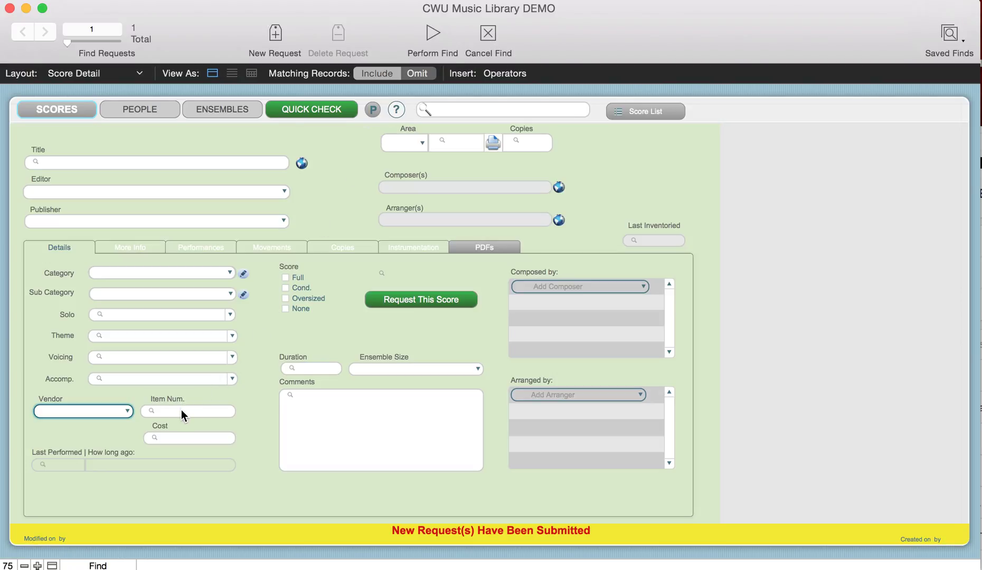
click(184, 437)
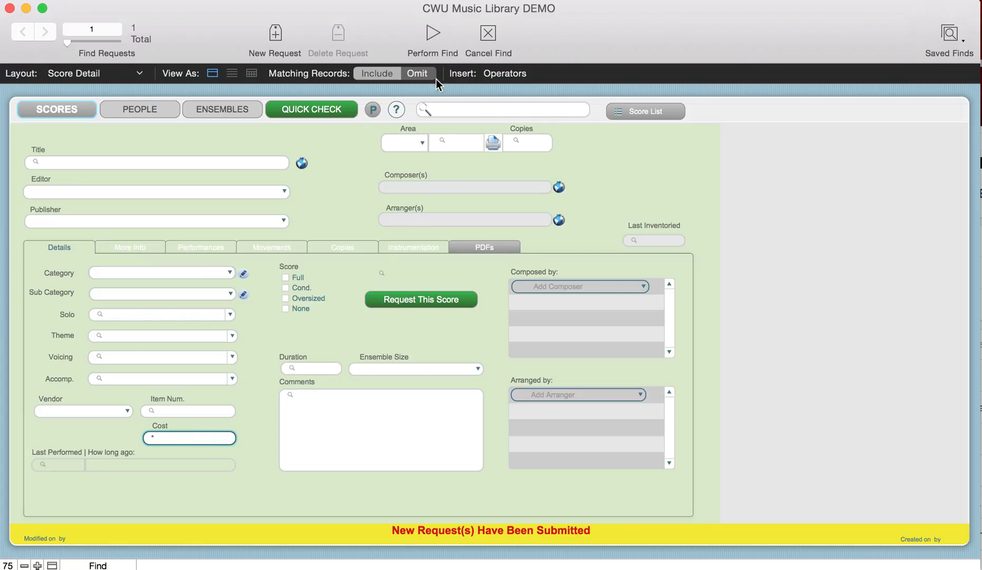
click(432, 33)
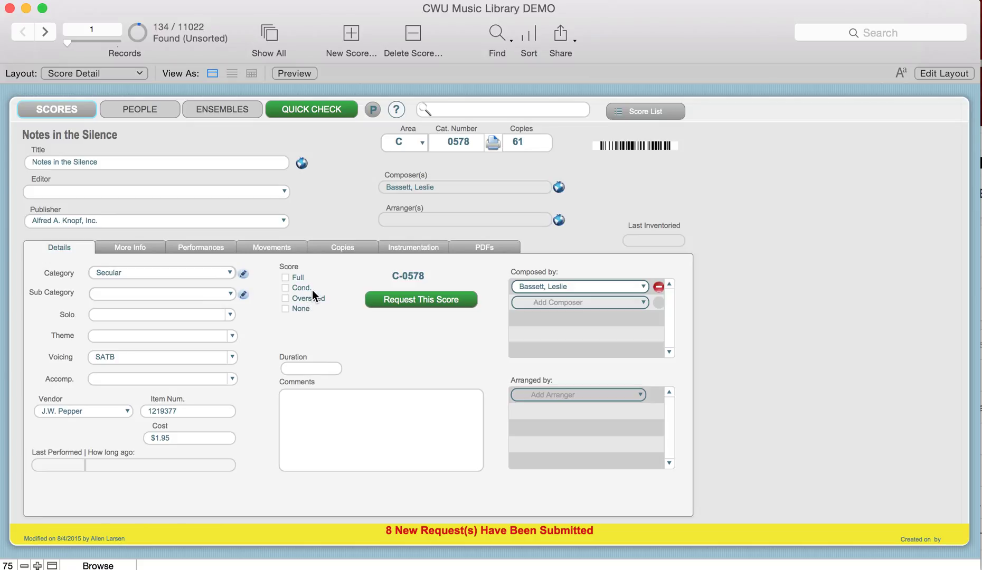
- Mark the Notes in the Silence score as Oversized and clear the mark again, twice
click(285, 299)
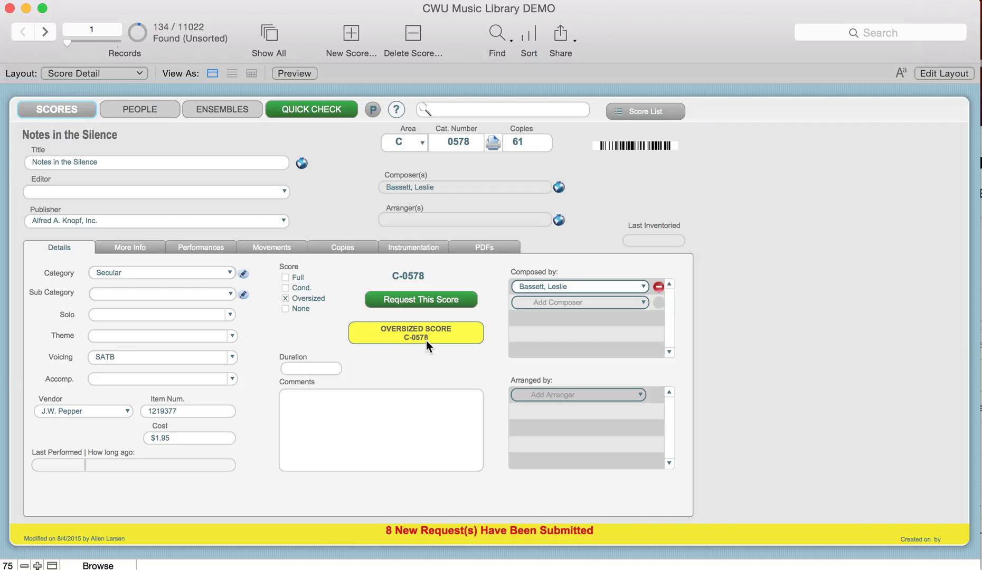
click(284, 298)
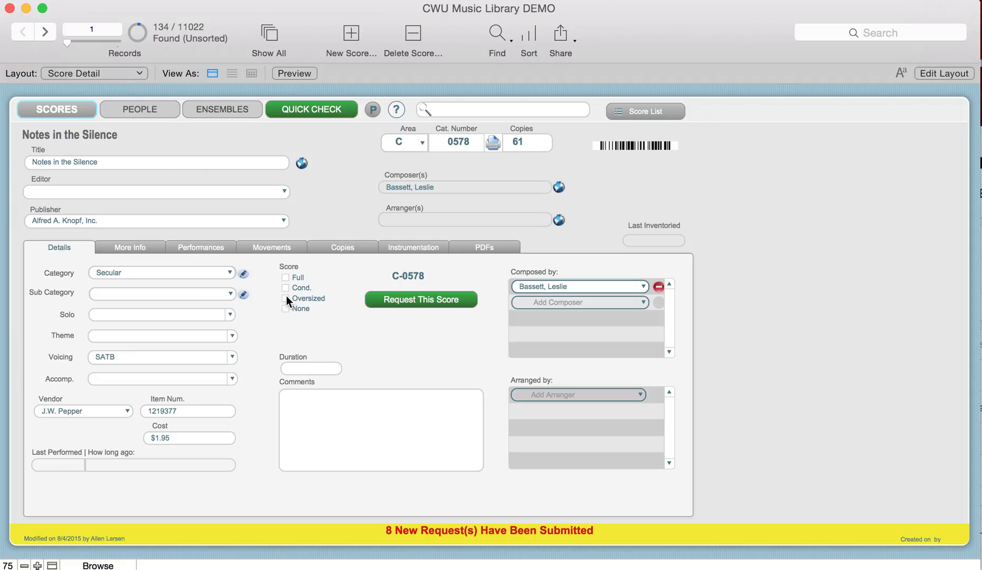
click(286, 297)
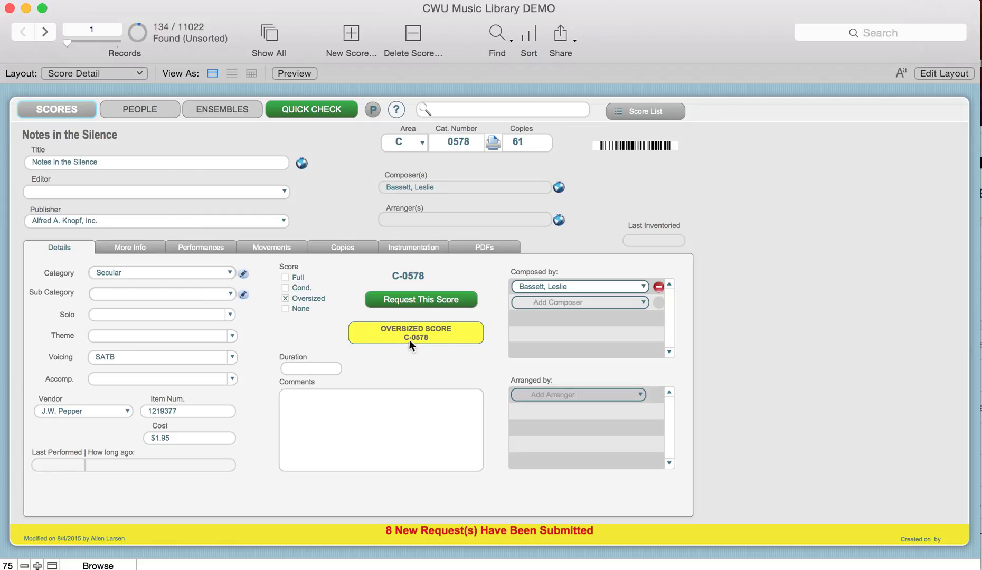
click(286, 297)
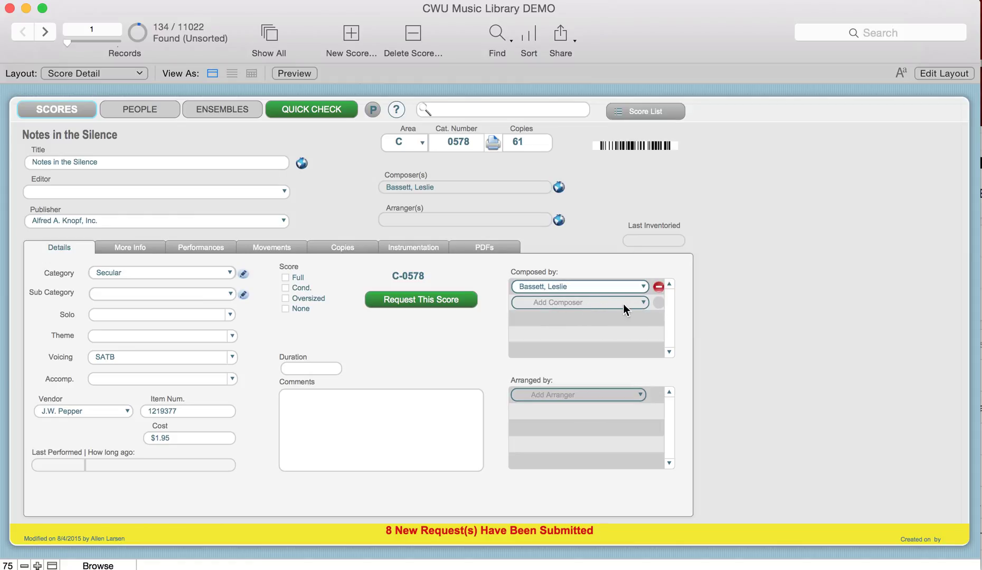
- Add a second composer, picked from the names beginning with M, to Notes in the Silence and remove that composer again
click(644, 304)
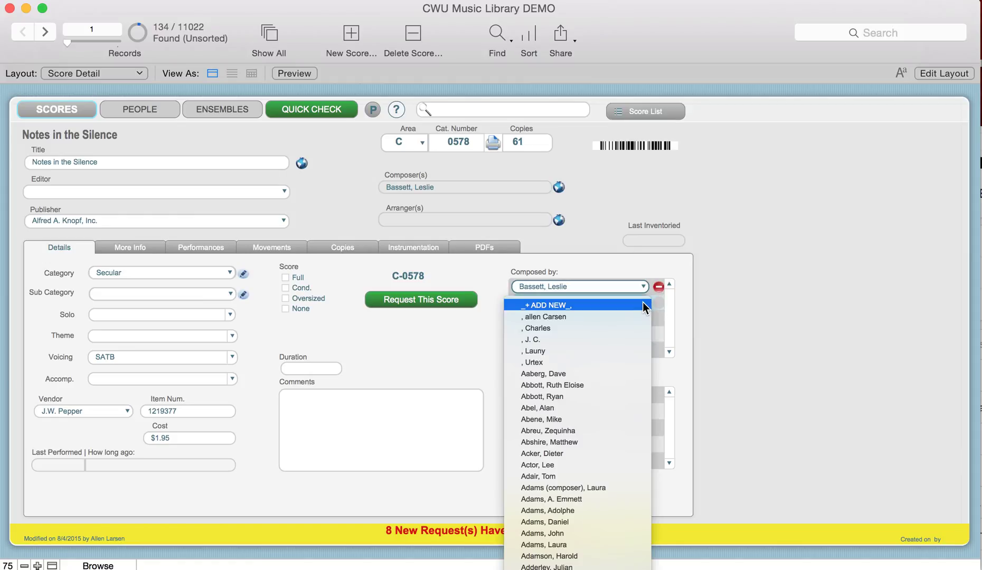
scroll(613, 344, down, 10)
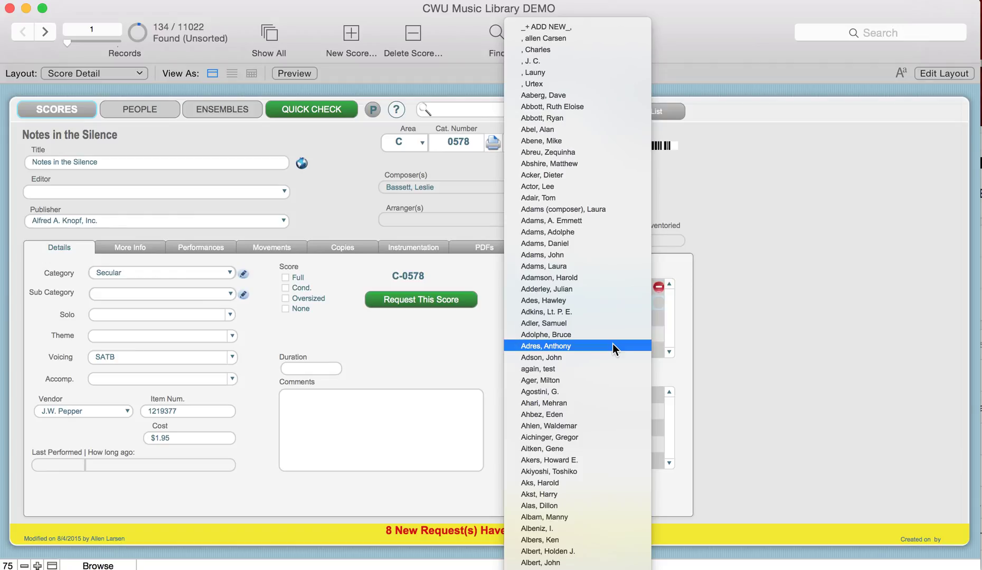
text(mo)
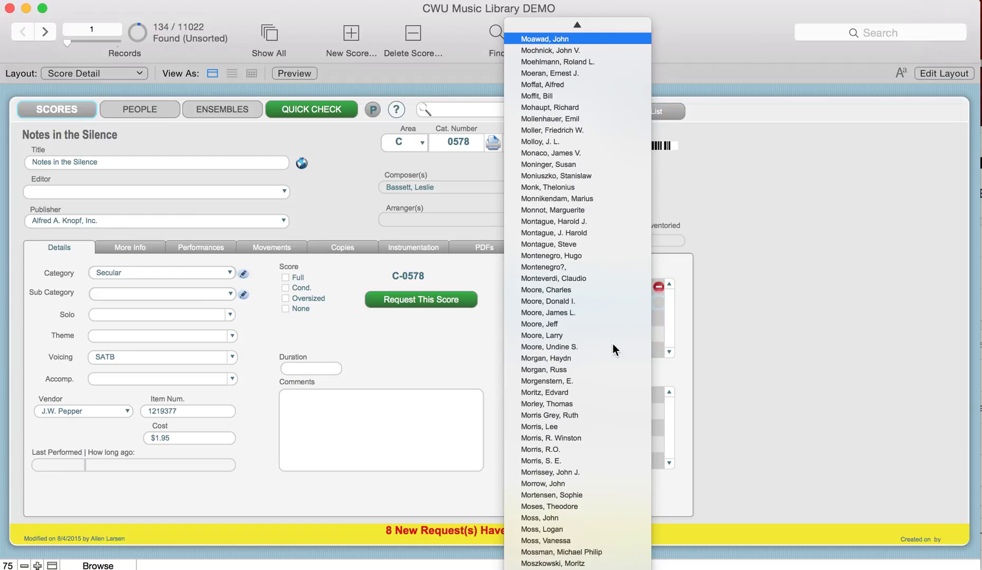
scroll(554, 39, up, 8)
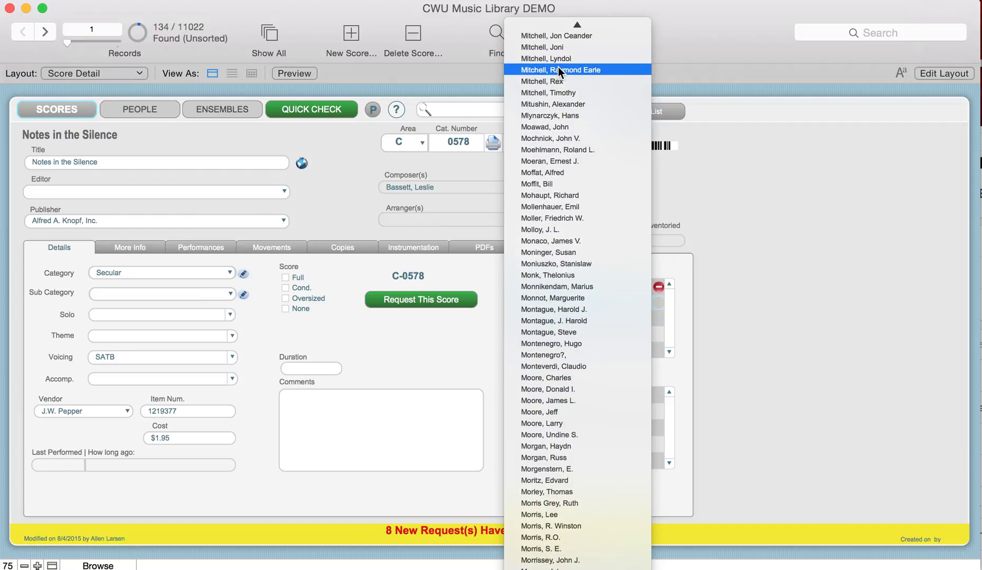
scroll(557, 67, up, 3)
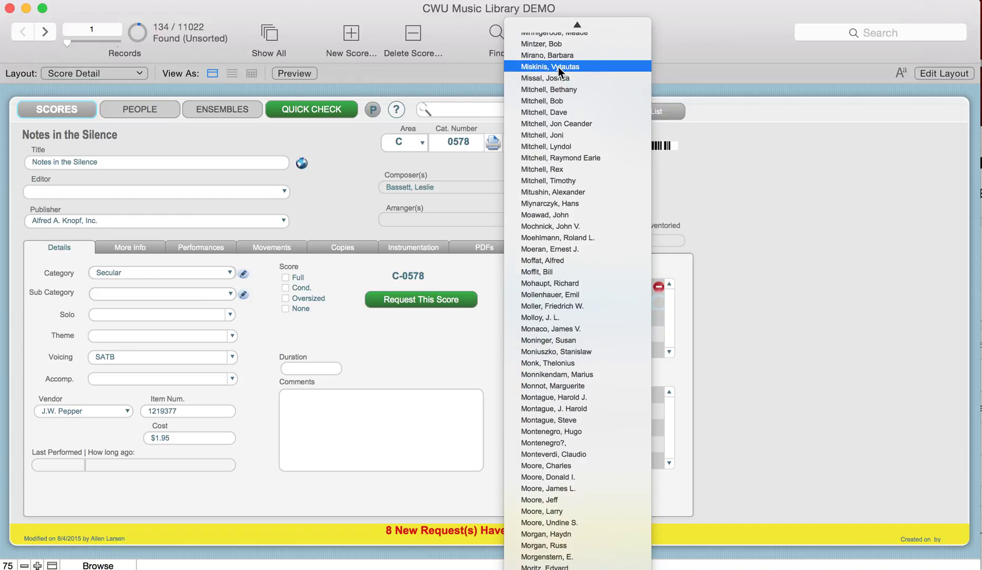
scroll(557, 67, down, 2)
click(553, 140)
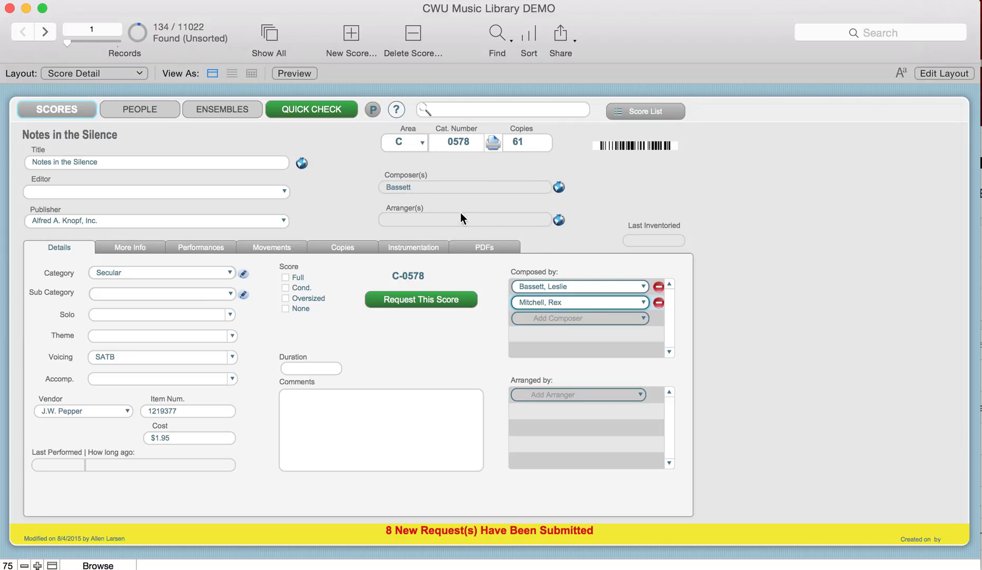
click(590, 269)
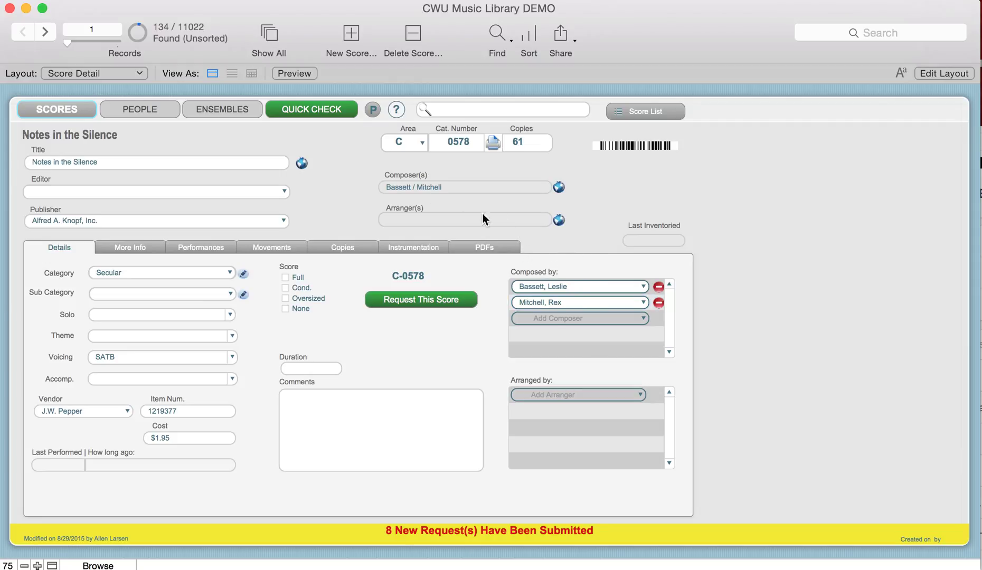
click(659, 303)
click(545, 225)
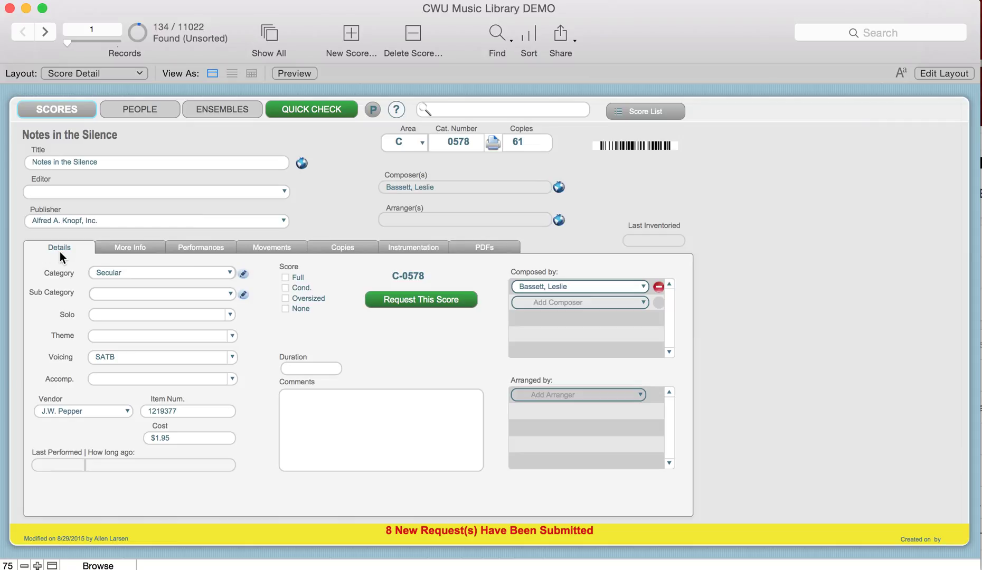
- Show the additional information of the score record and find the score titled "mune Riva"
click(126, 247)
click(126, 247)
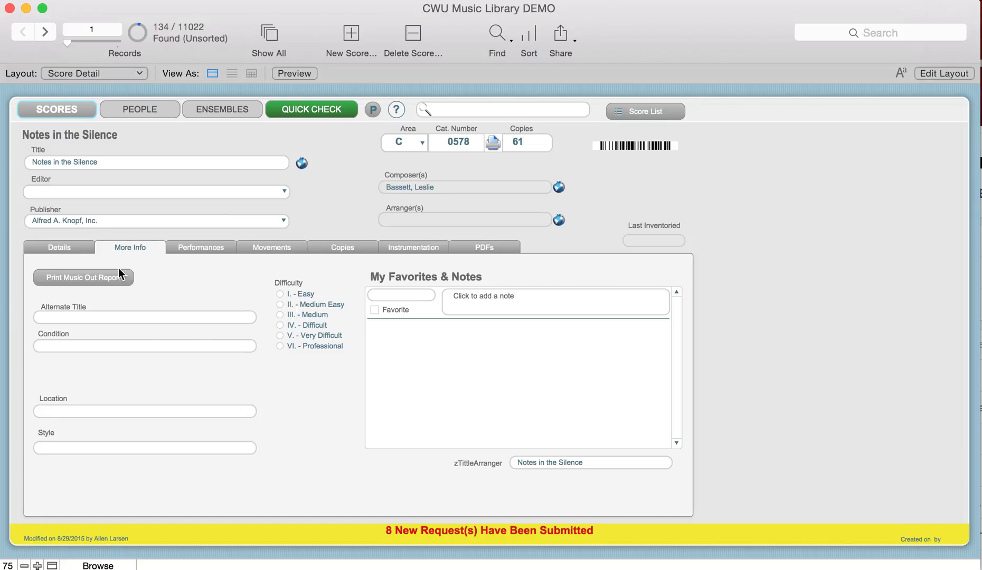
click(89, 280)
click(495, 34)
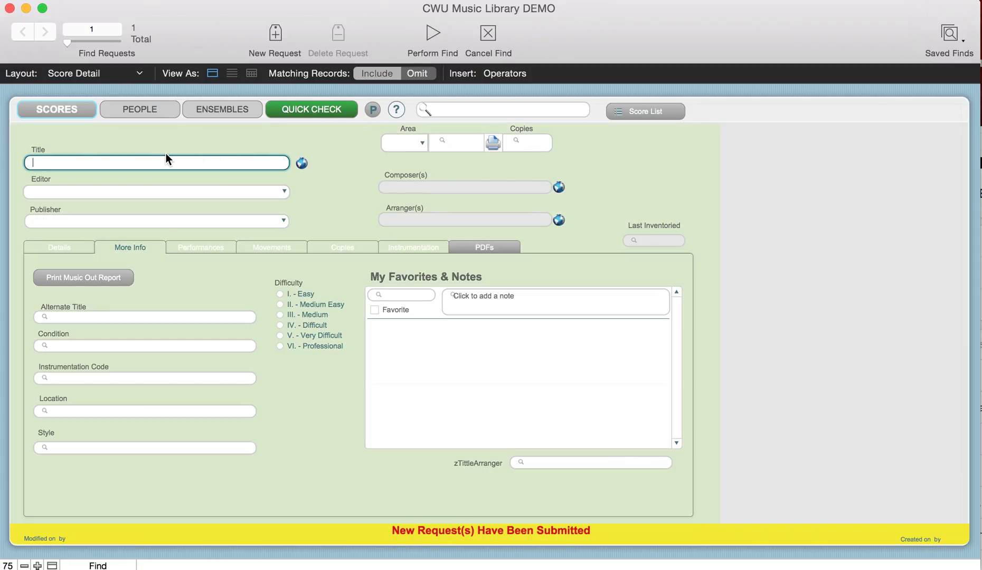
text(mune Riva)
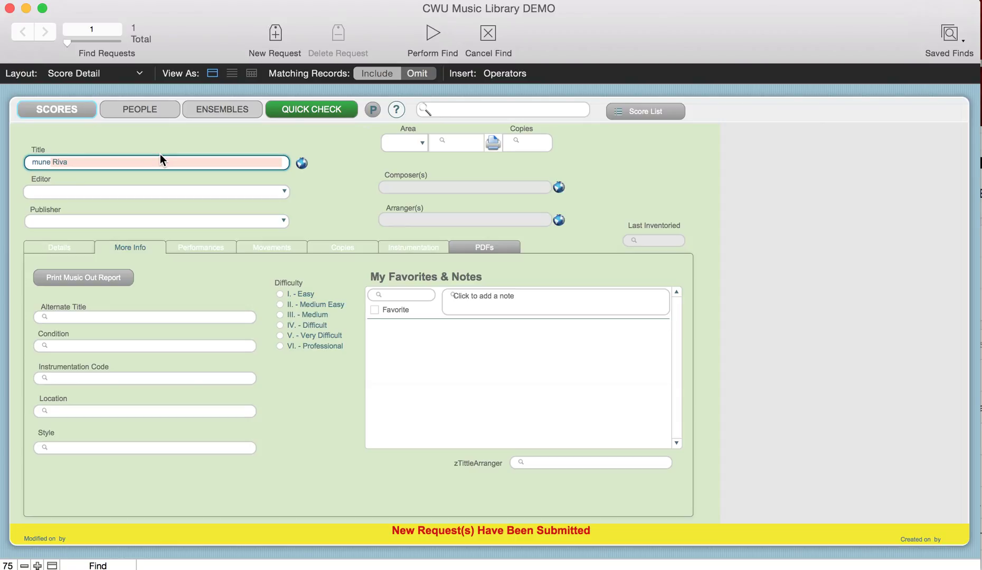
key(Return)
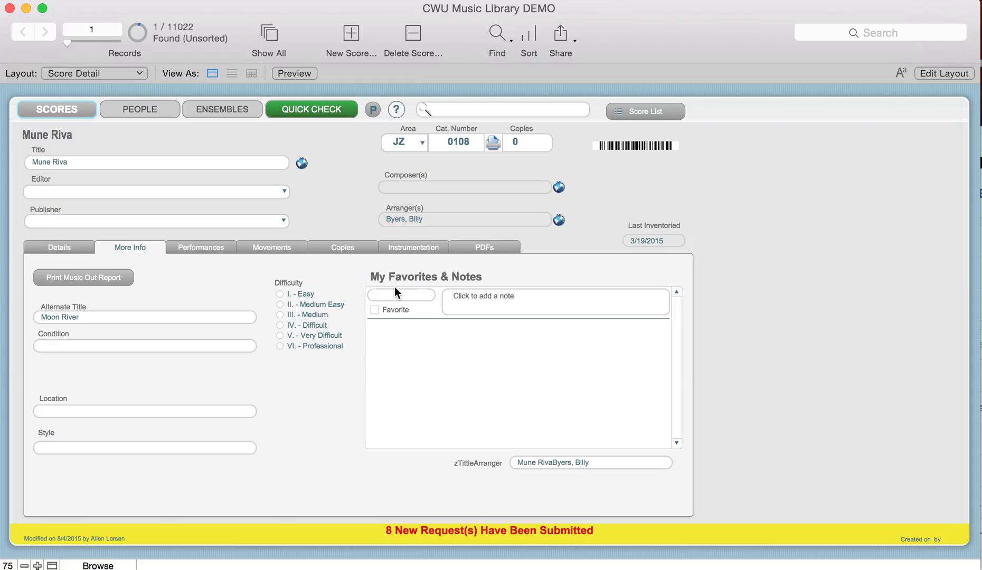
click(376, 309)
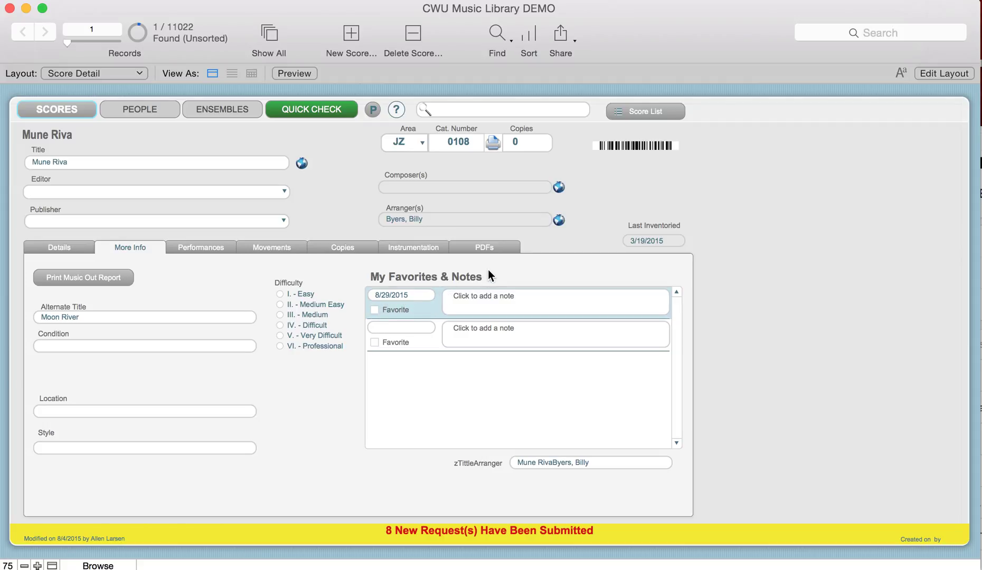
click(514, 267)
click(655, 299)
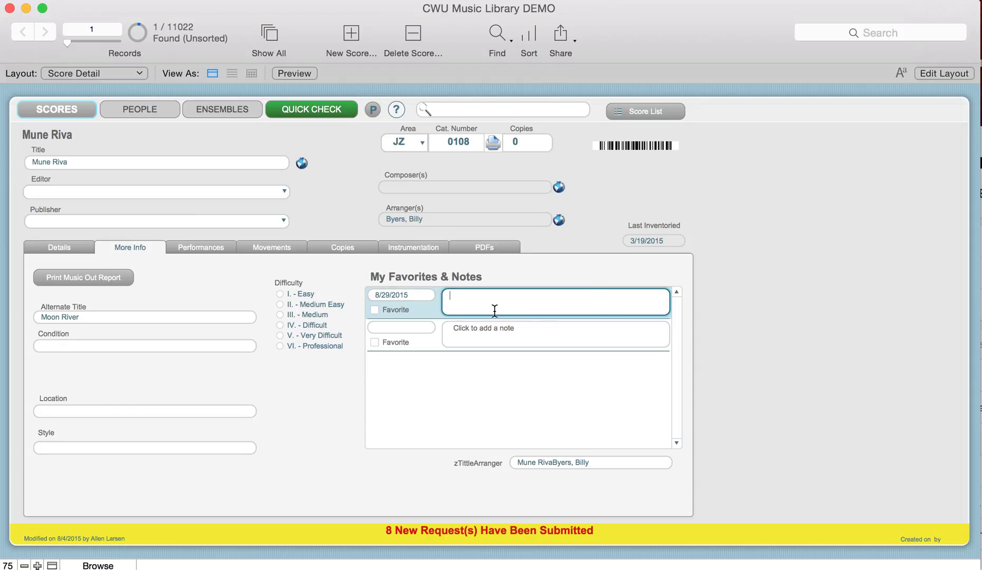
click(429, 311)
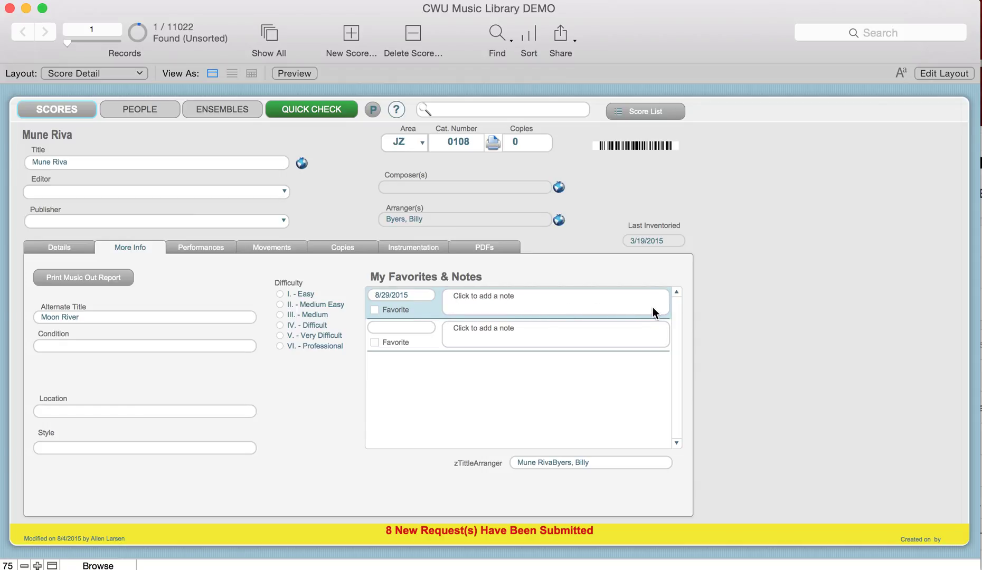
click(499, 275)
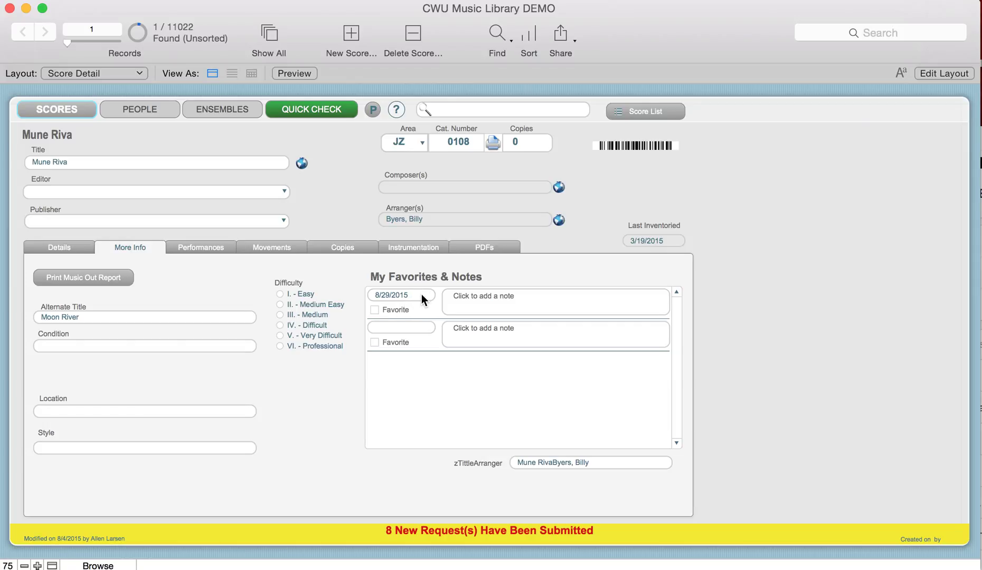
click(422, 294)
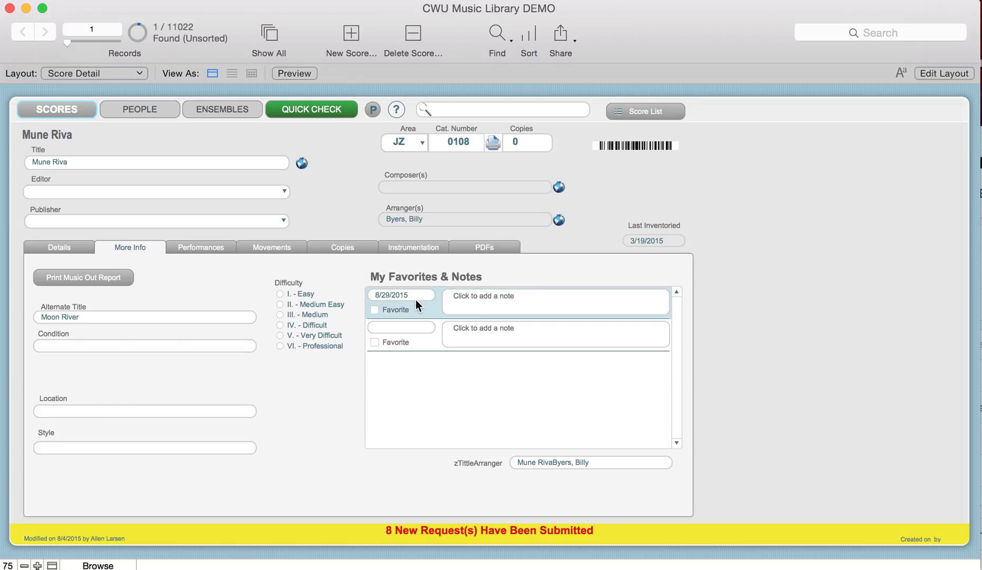
click(352, 279)
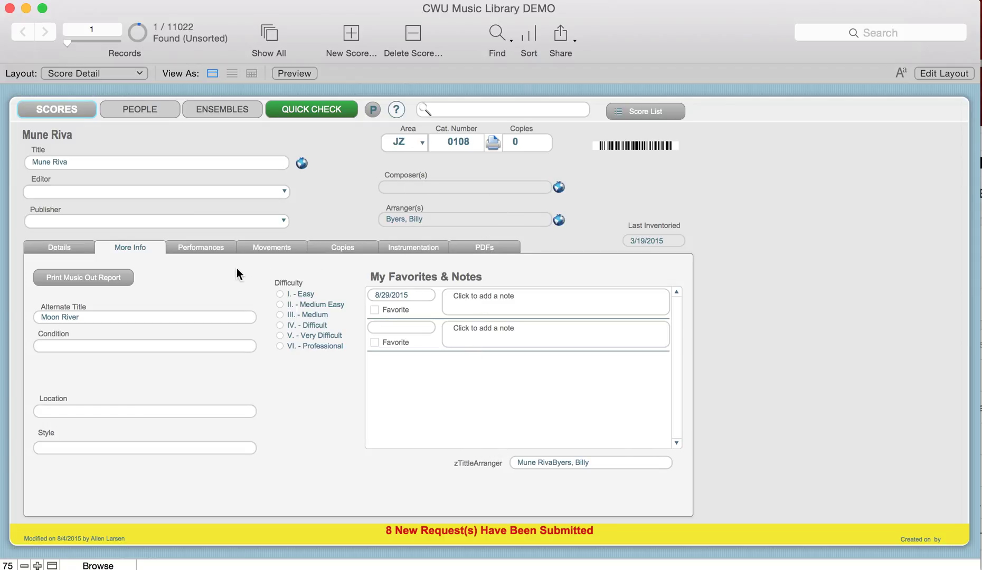
- Find all scores that have a recorded performance, using * as the performance Date criterion
click(205, 249)
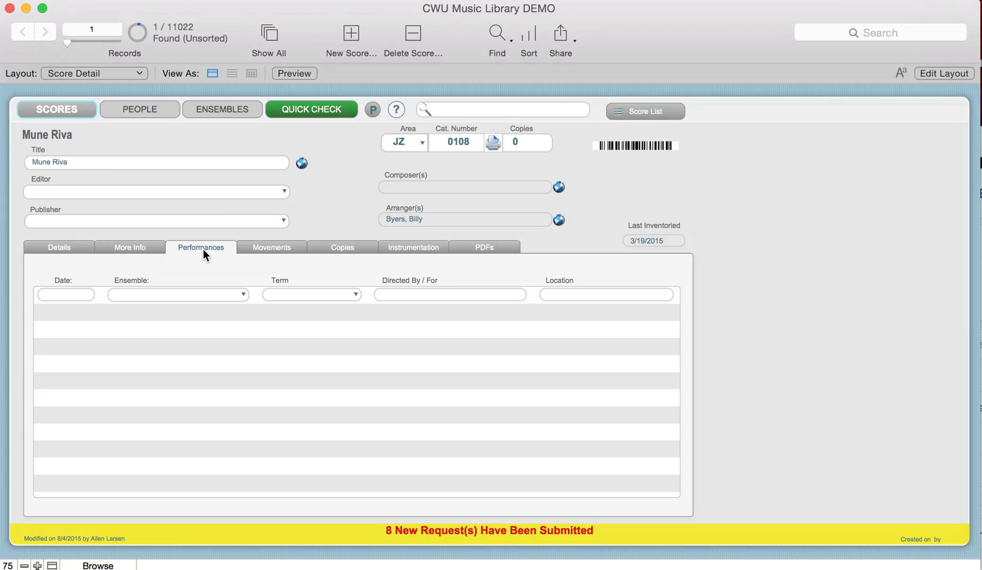
click(497, 33)
click(82, 294)
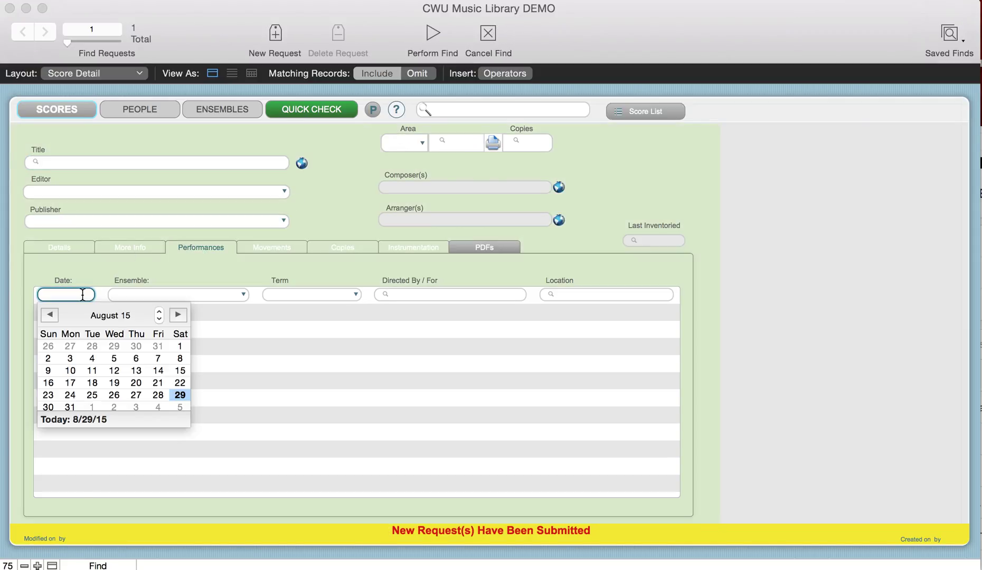
click(82, 294)
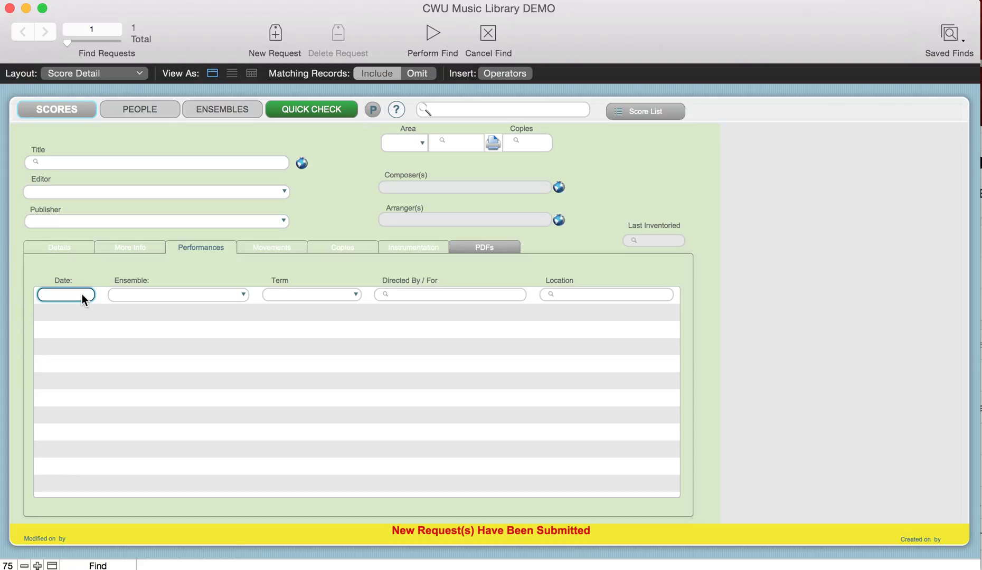
text(*)
key(Return)
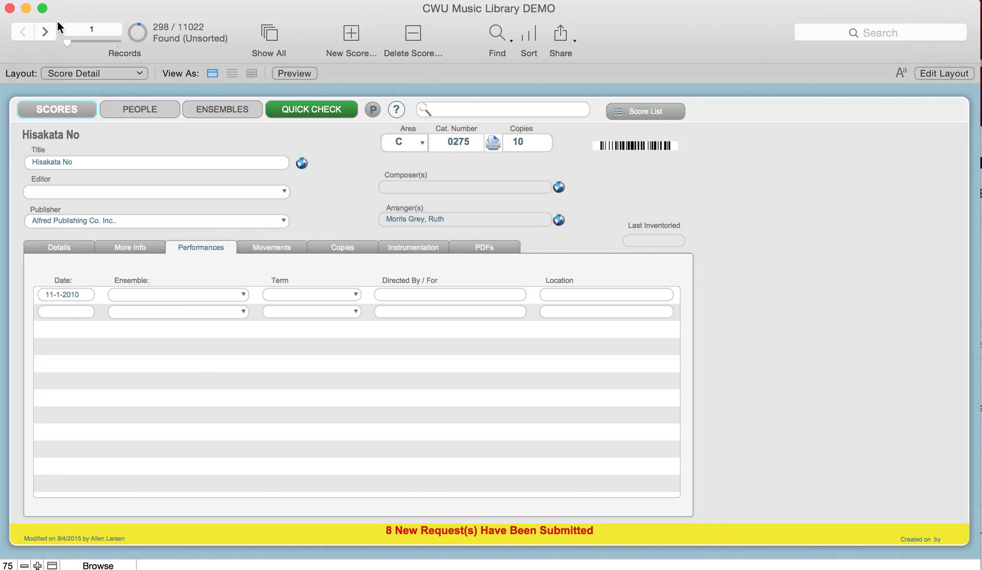
- Browse the performance records of the found scores and go back to Upon Julia's Voice
click(44, 32)
click(43, 32)
click(45, 33)
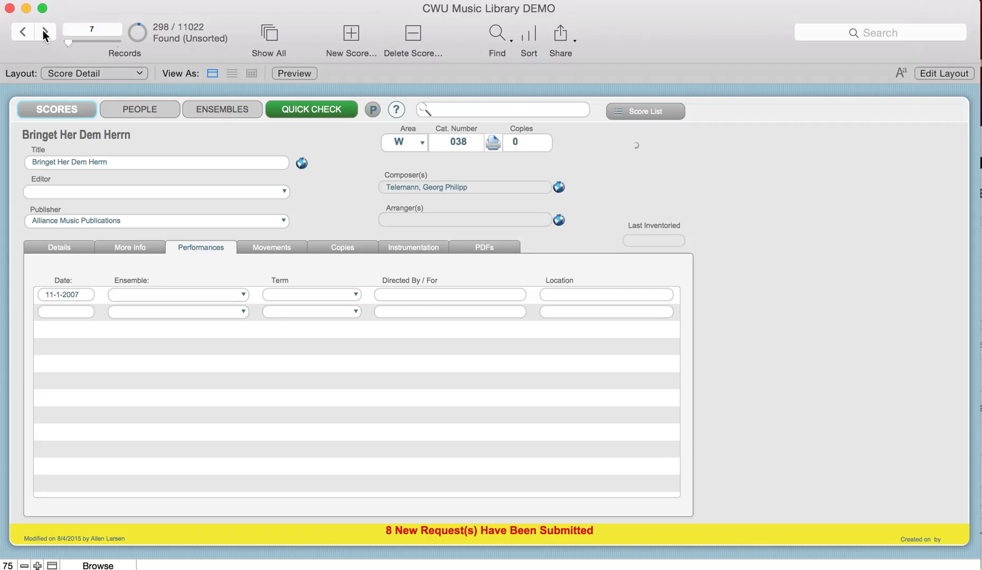
click(22, 31)
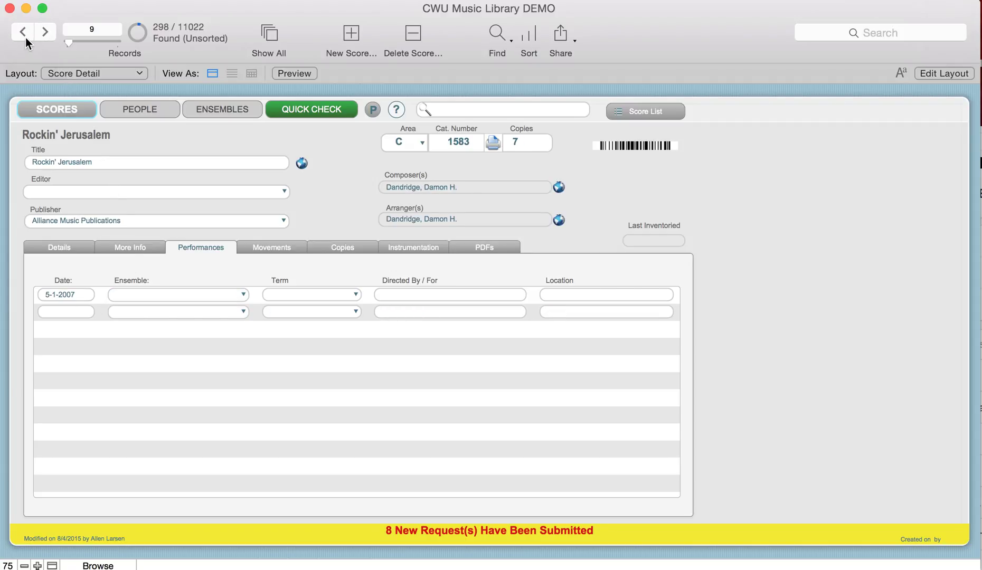
click(24, 33)
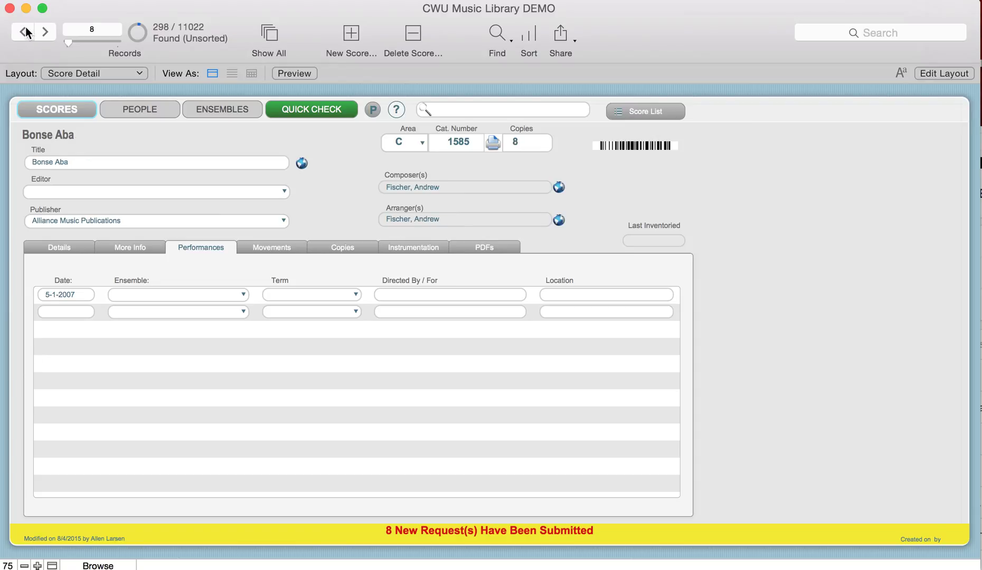
click(25, 32)
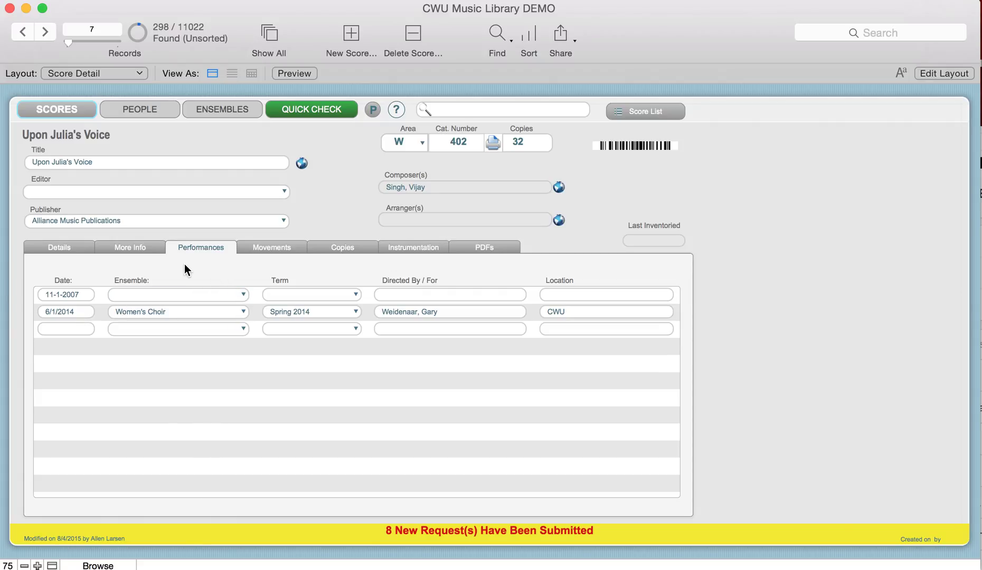
- Find all scores that have movements listed, using * as the movement Number criterion
click(273, 248)
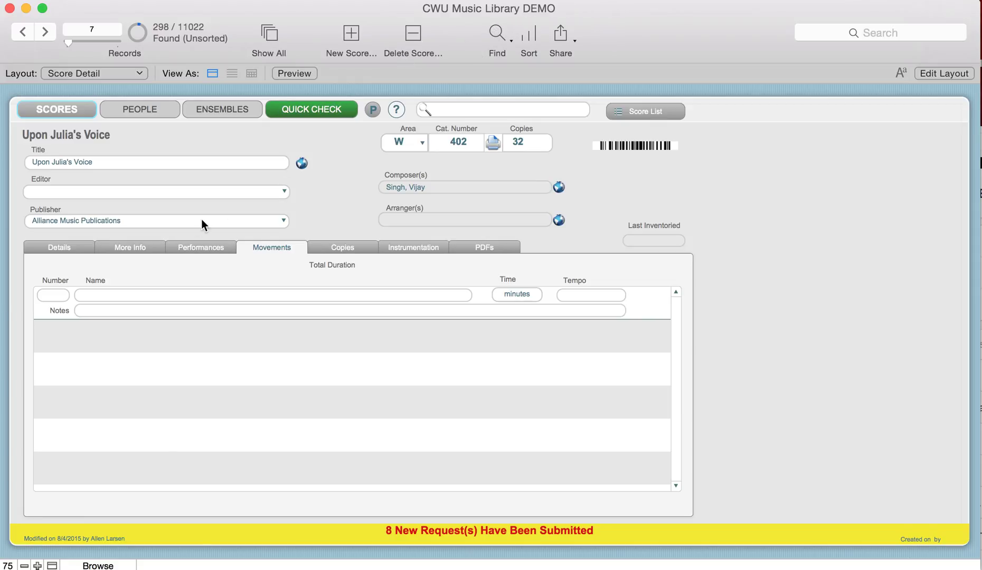
key(super+f)
click(61, 294)
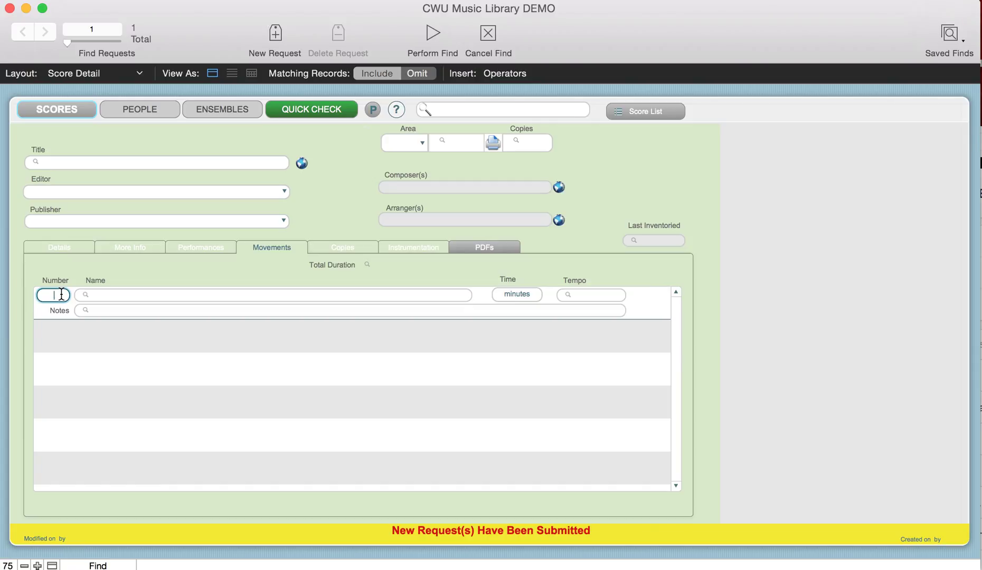
text(*)
key(Return)
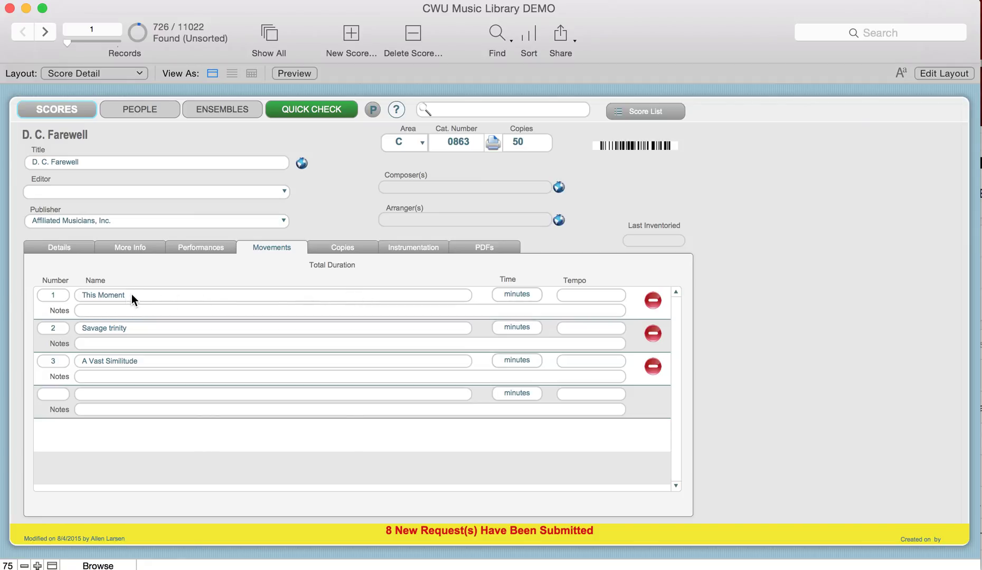
- Browse the movements of the found scores up to Children's March and compare its total duration with the Duration in its details
click(49, 33)
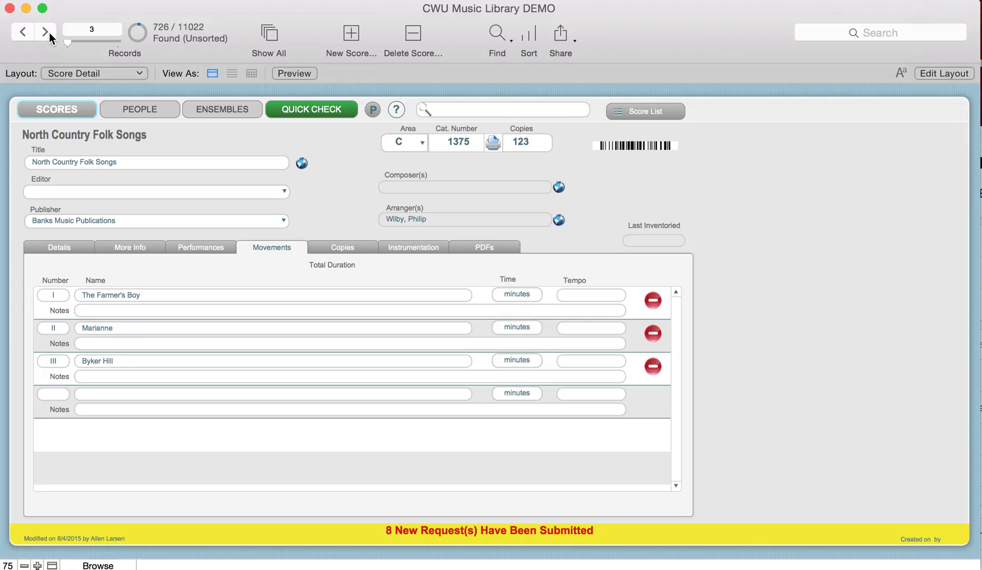
click(49, 32)
click(49, 32)
click(49, 33)
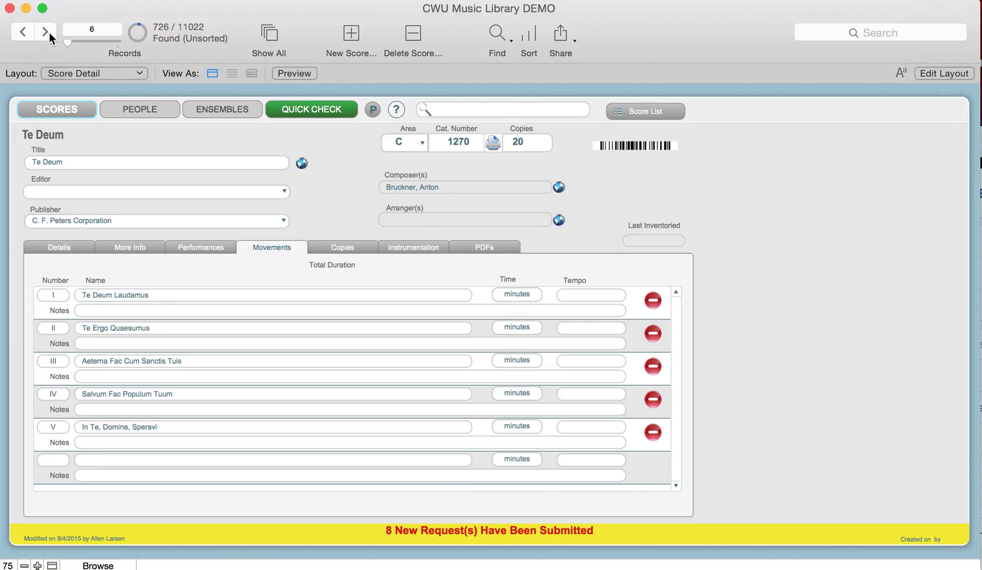
click(49, 33)
click(49, 32)
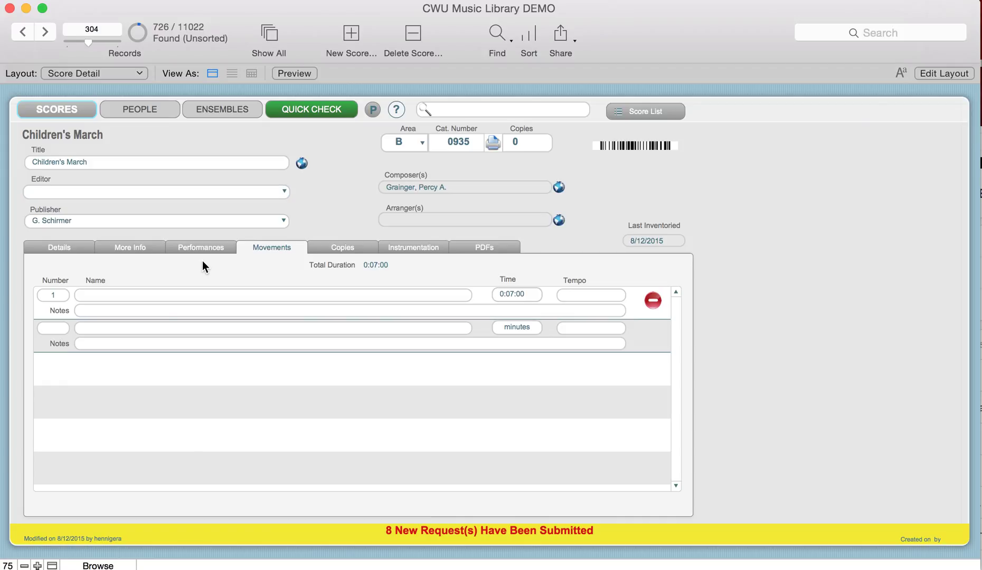
click(55, 248)
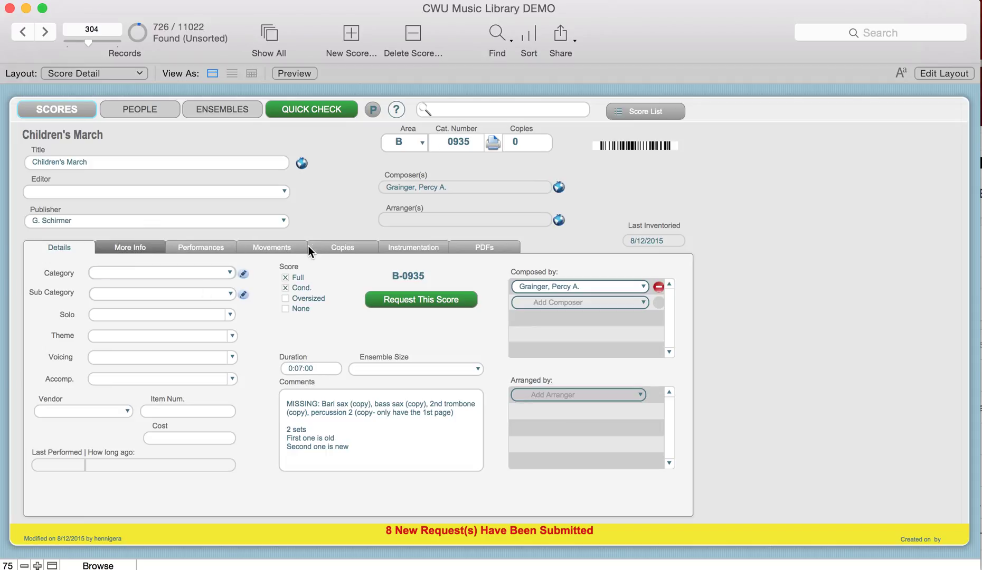
click(270, 247)
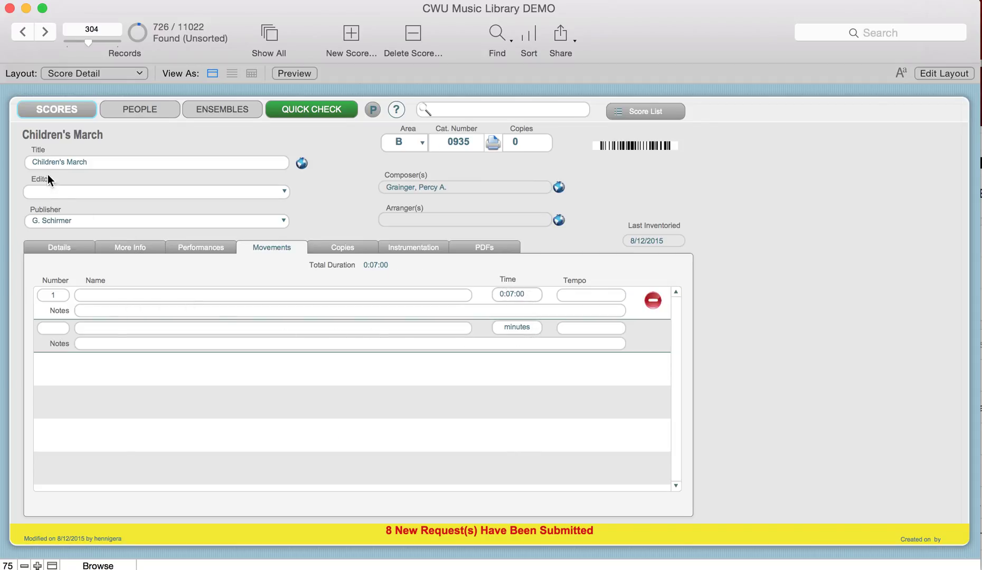
- Browse onward from Children's March to the movements of La Fiesta Mexicana
click(44, 33)
click(45, 32)
click(44, 32)
click(44, 32)
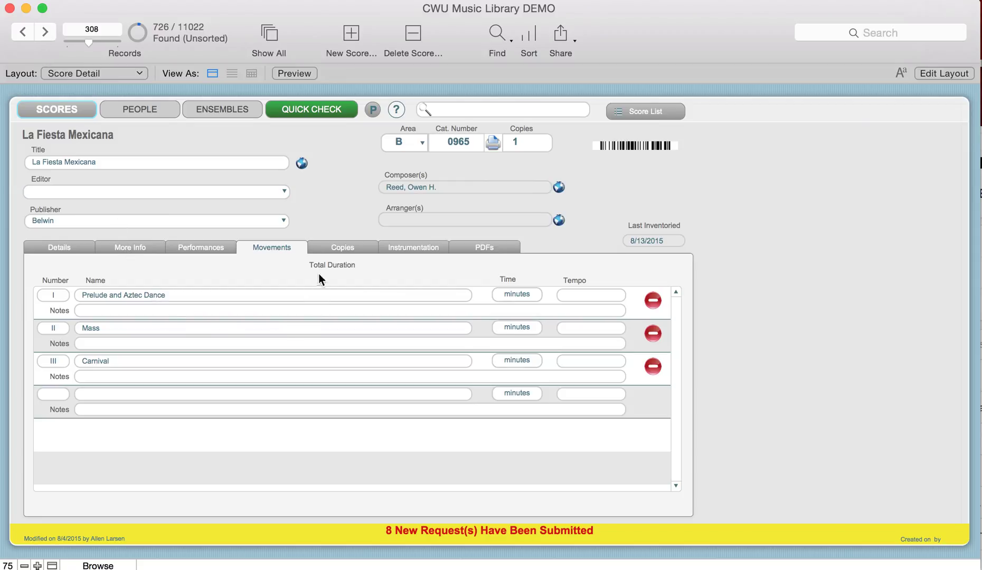
- Show the copies of the current score and find all scores in area C
click(336, 248)
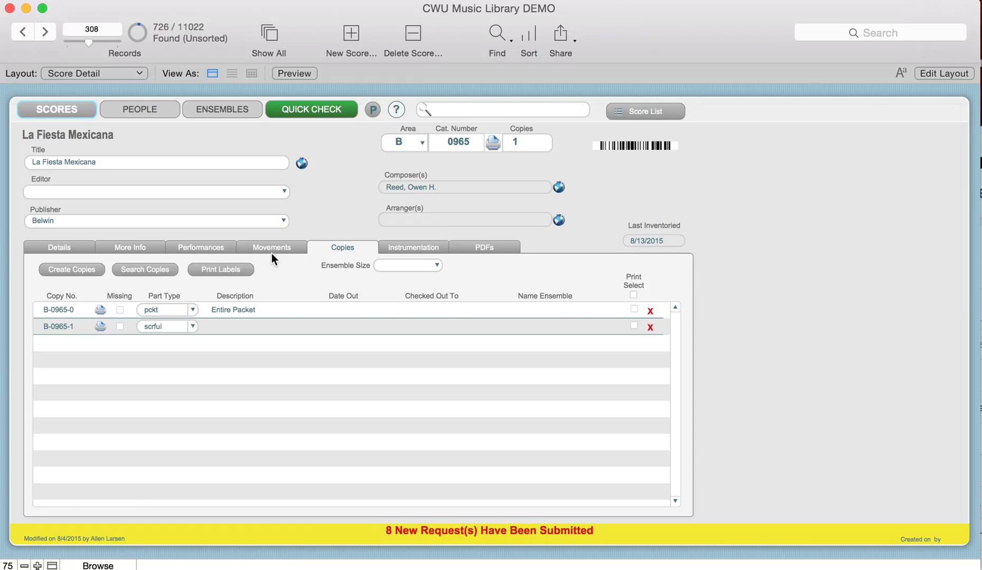
click(495, 31)
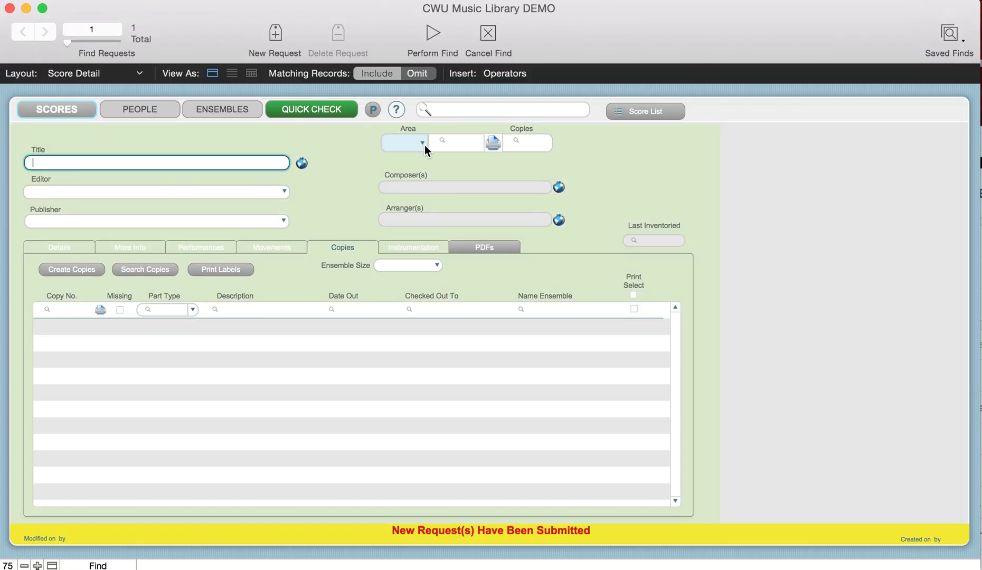
click(423, 143)
click(409, 168)
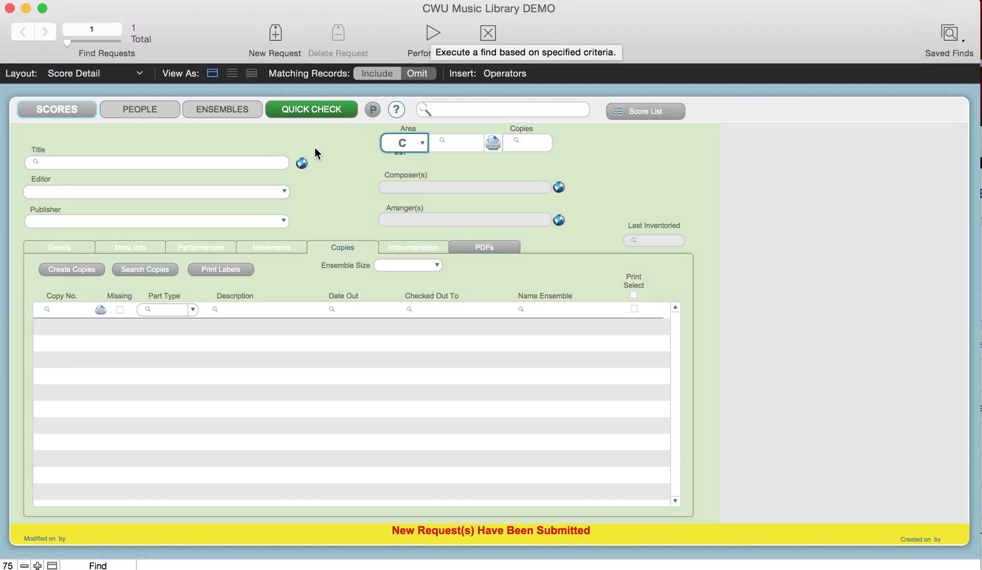
click(433, 34)
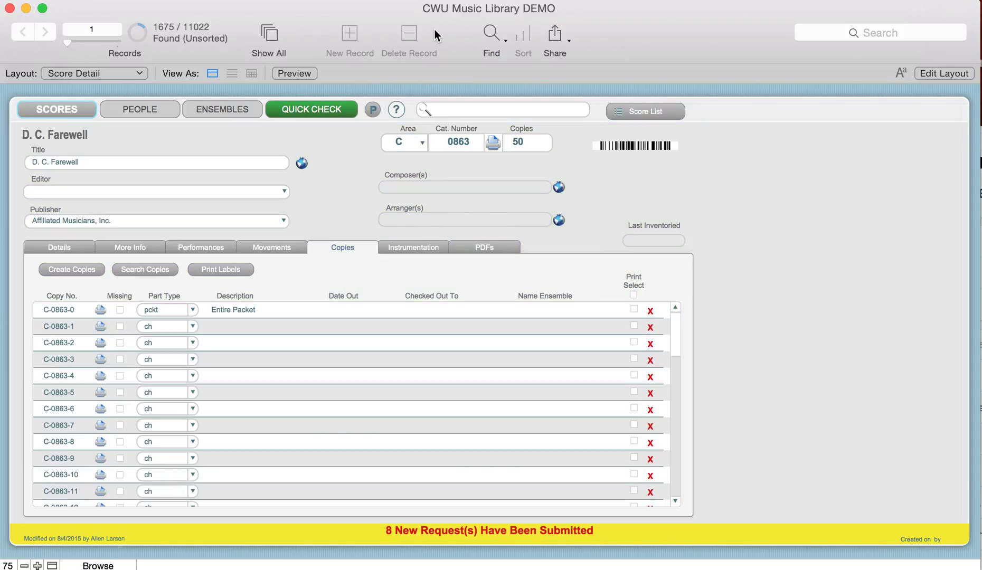
- Look through the list of copies of D. C. Farewell and compare it with the Copies count
scroll(74, 346, down, 3)
scroll(74, 346, down, 10)
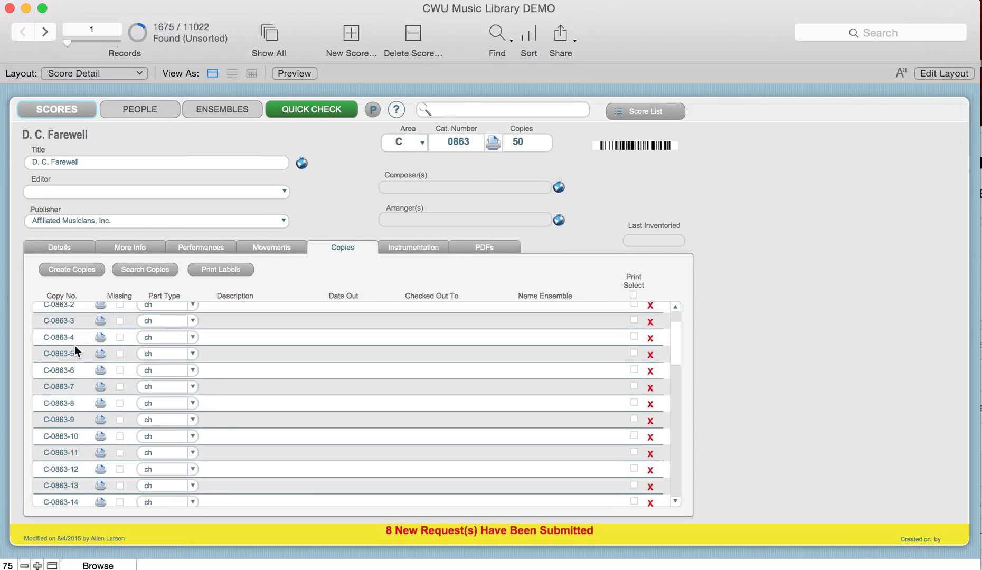
scroll(75, 346, up, 12)
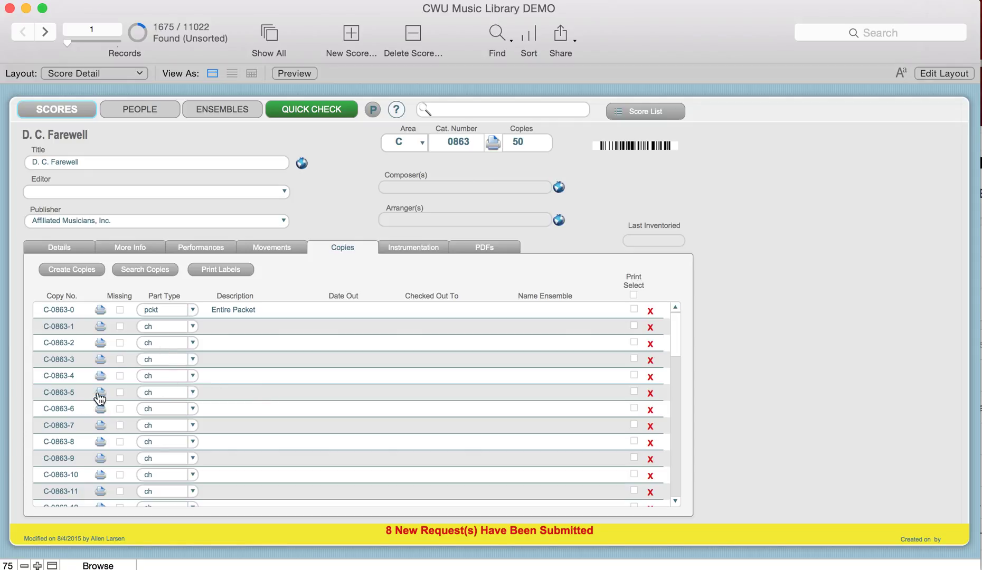
scroll(75, 392, down, 3)
scroll(75, 396, down, 2)
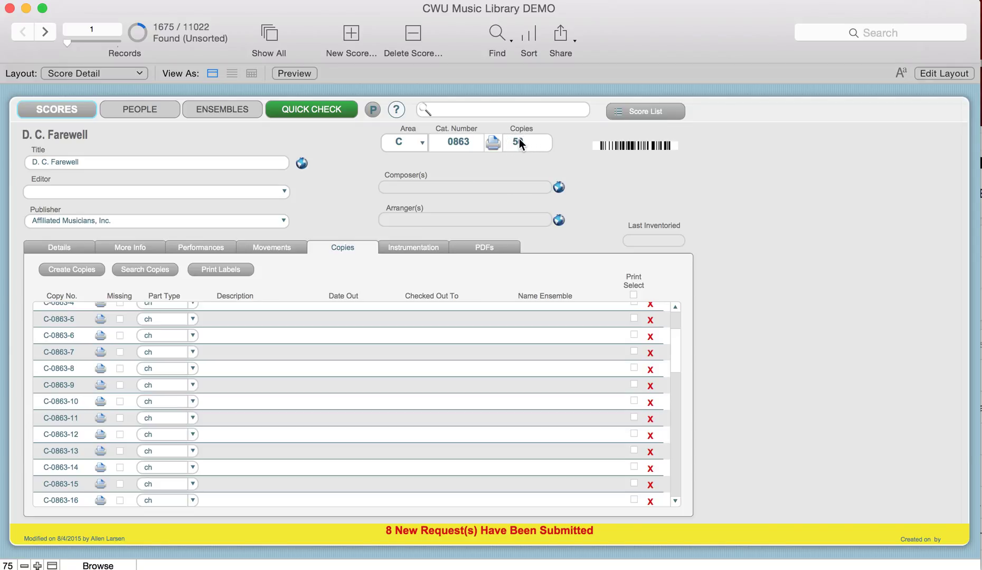
scroll(341, 332, down, 10)
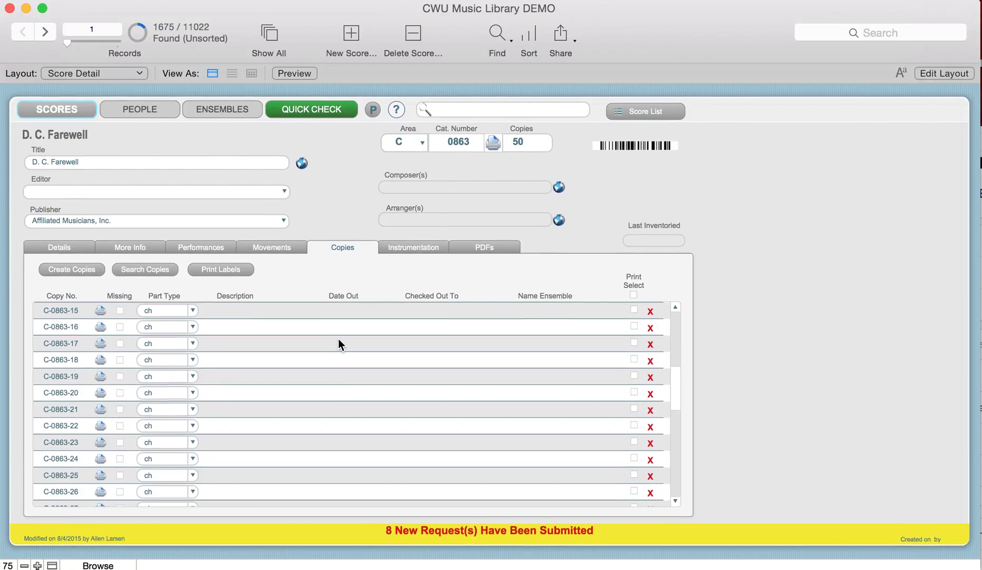
scroll(335, 341, up, 15)
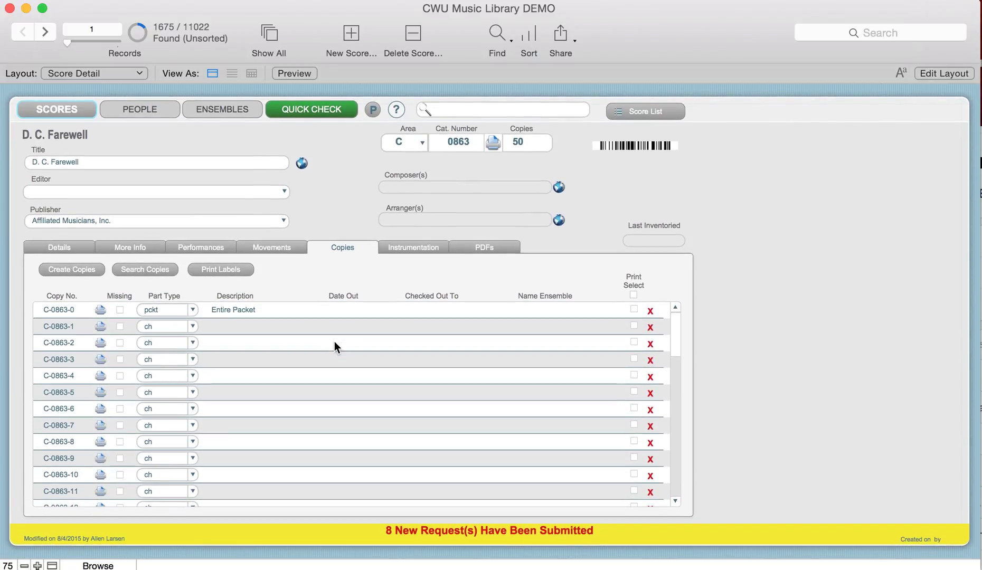
- Mark copy C-0863-1 of D. C. Farewell as missing and clear the mark again
click(120, 326)
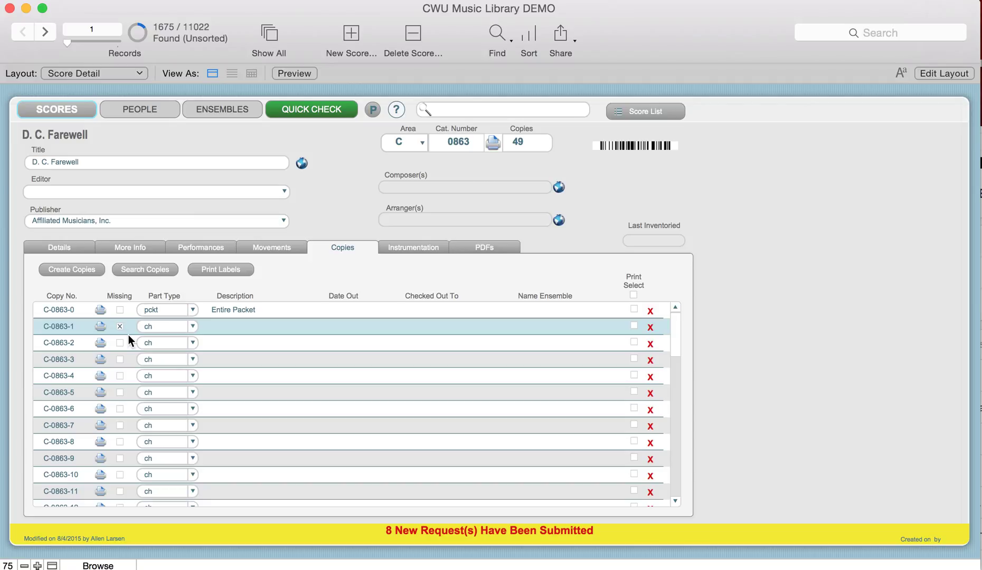
click(348, 180)
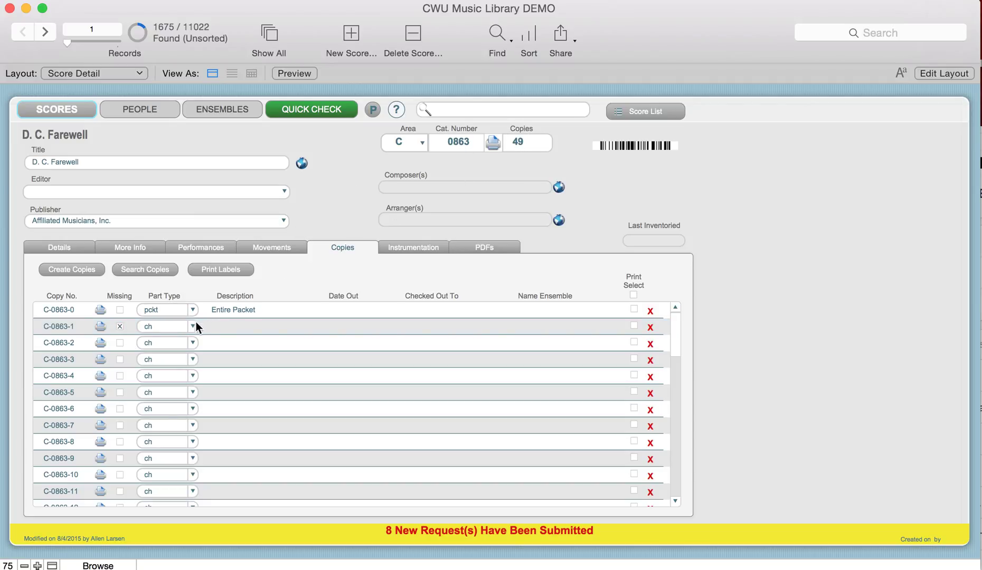
click(119, 325)
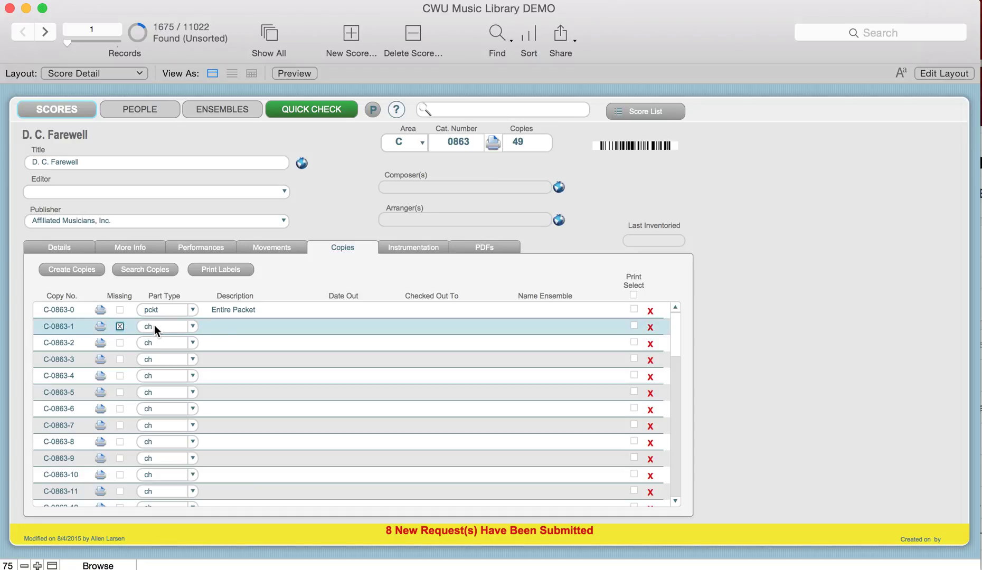
click(512, 160)
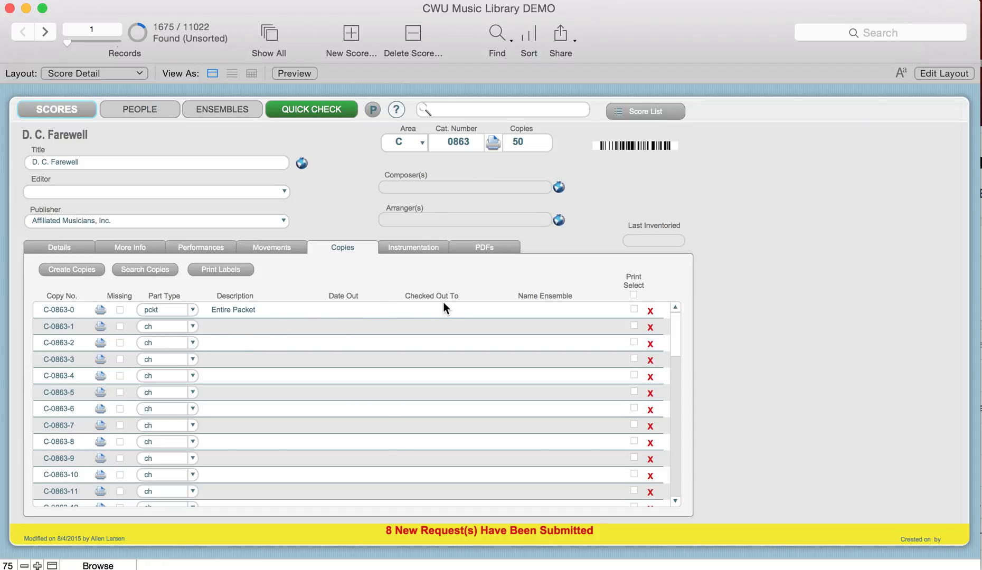
- Find all scores that have checked-out copies, using * as the Date Out criterion
click(498, 36)
click(345, 309)
text(*)
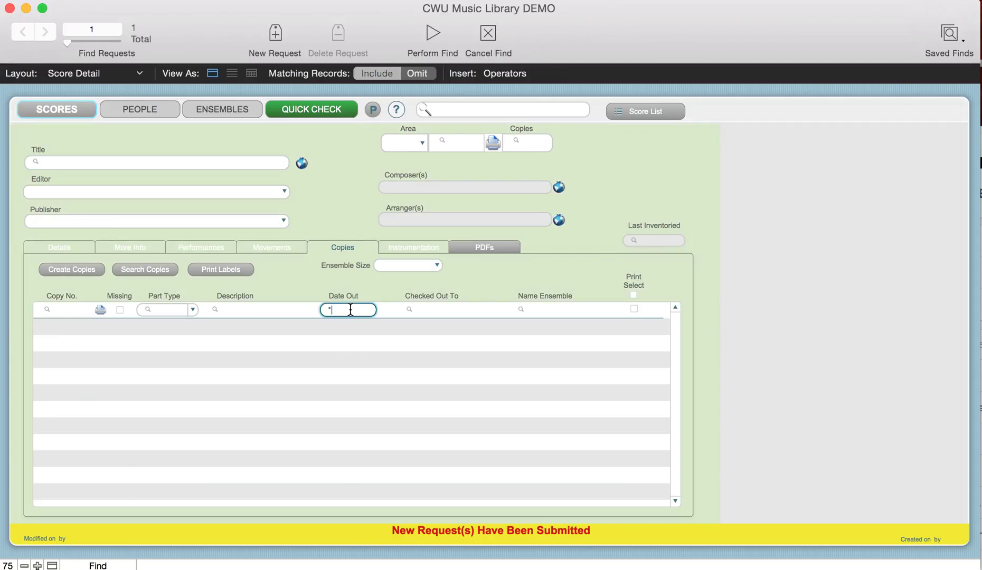
key(Return)
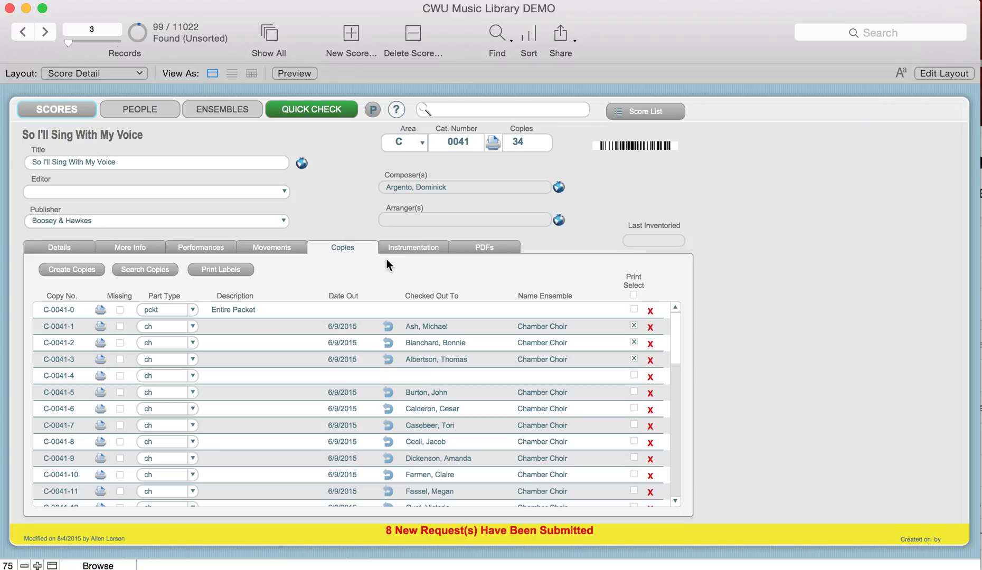
- Return the checked-out copies C-0041-1, C-0041-2 and C-0041-3 of So I'll Sing With My Voice
click(388, 326)
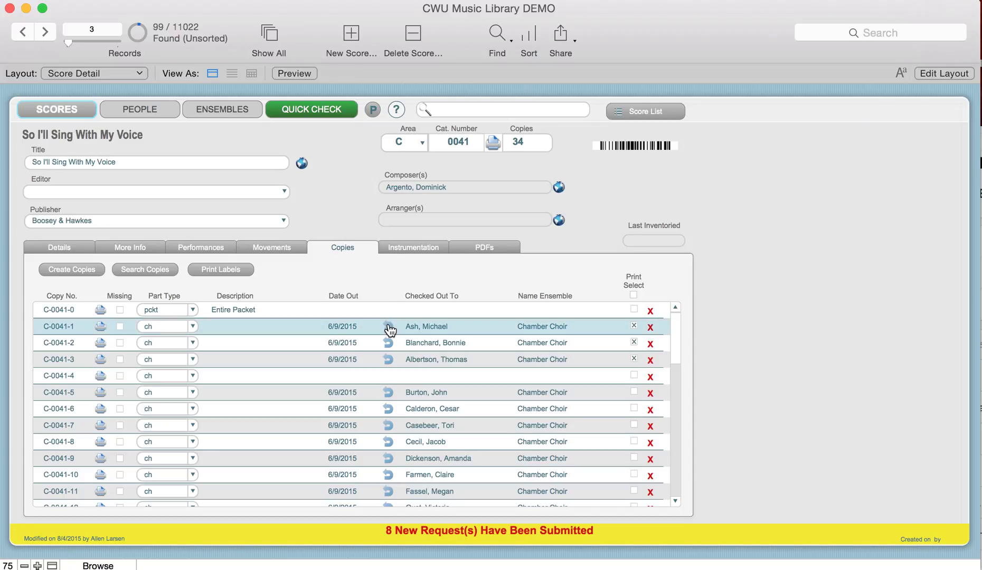
click(387, 343)
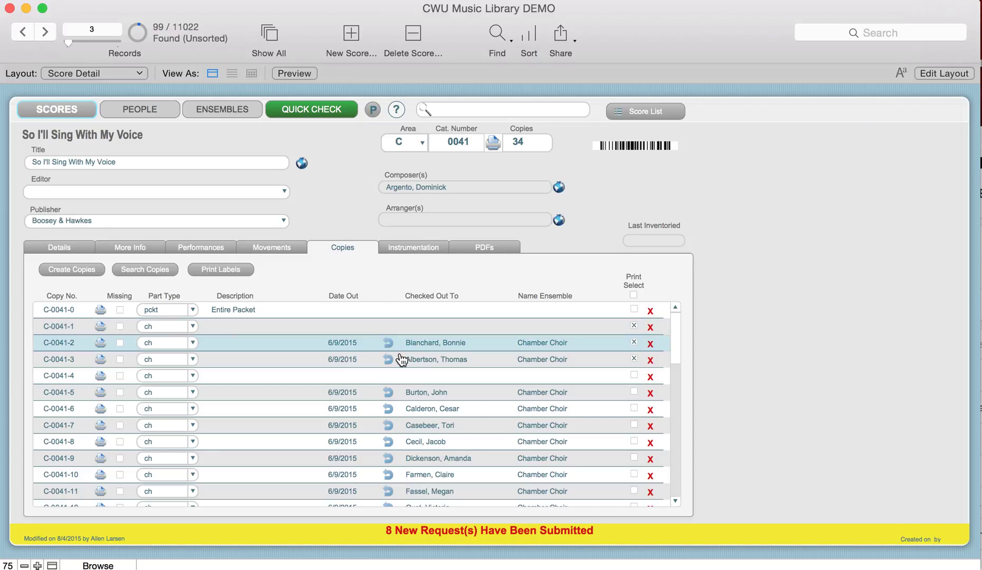
click(388, 361)
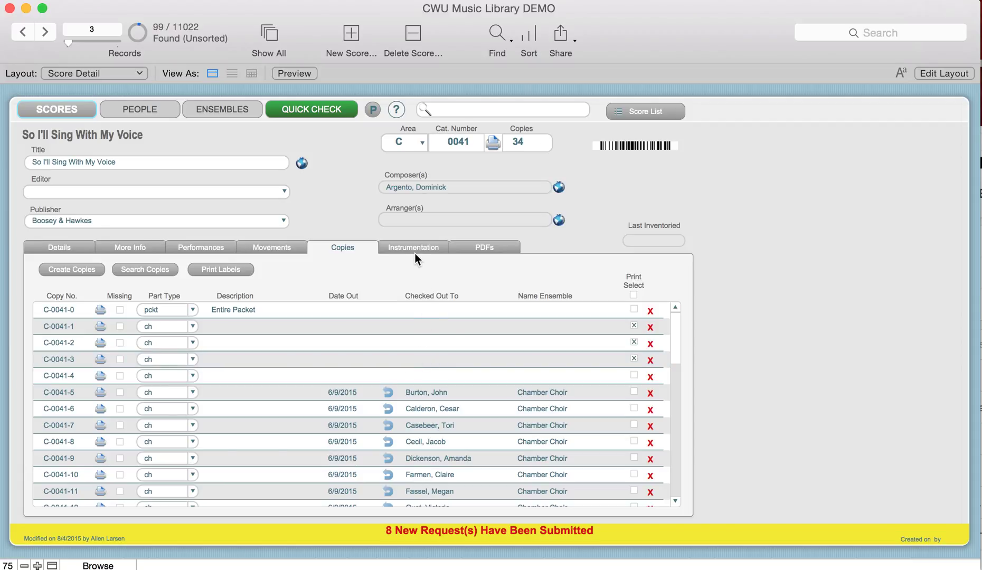
- Show the instrumentation and find all scores with Bassoon 1 as an instrument
click(427, 246)
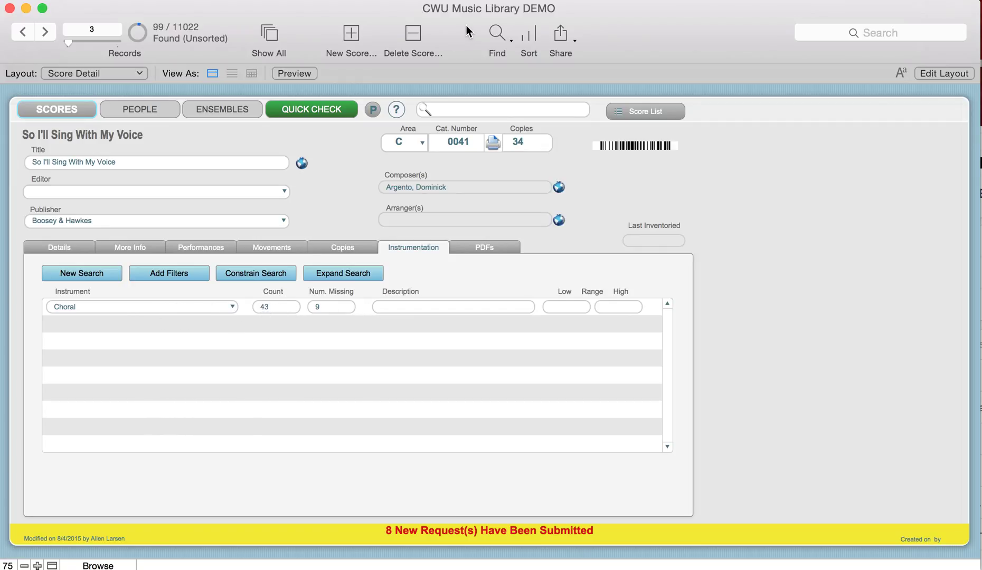
click(500, 40)
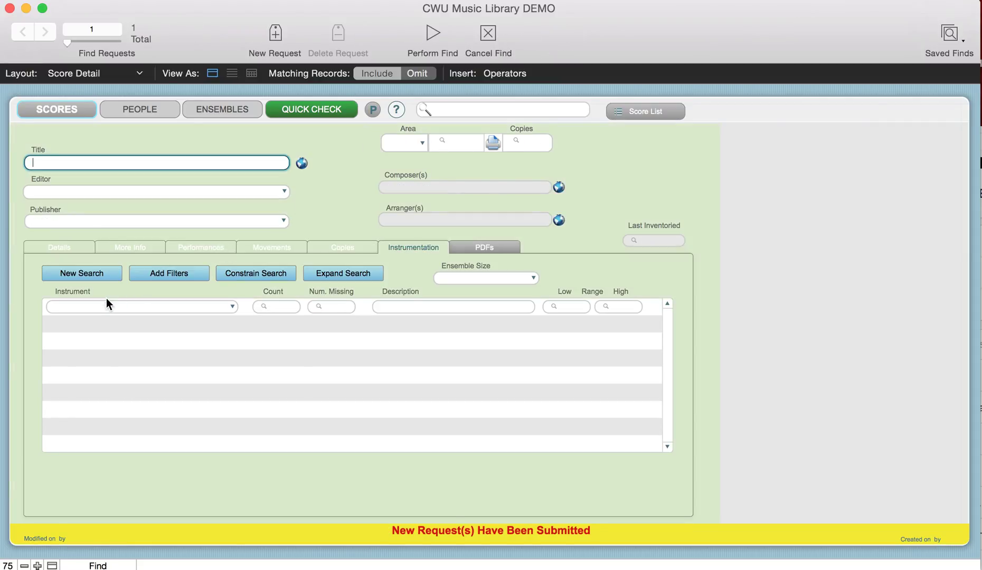
click(90, 308)
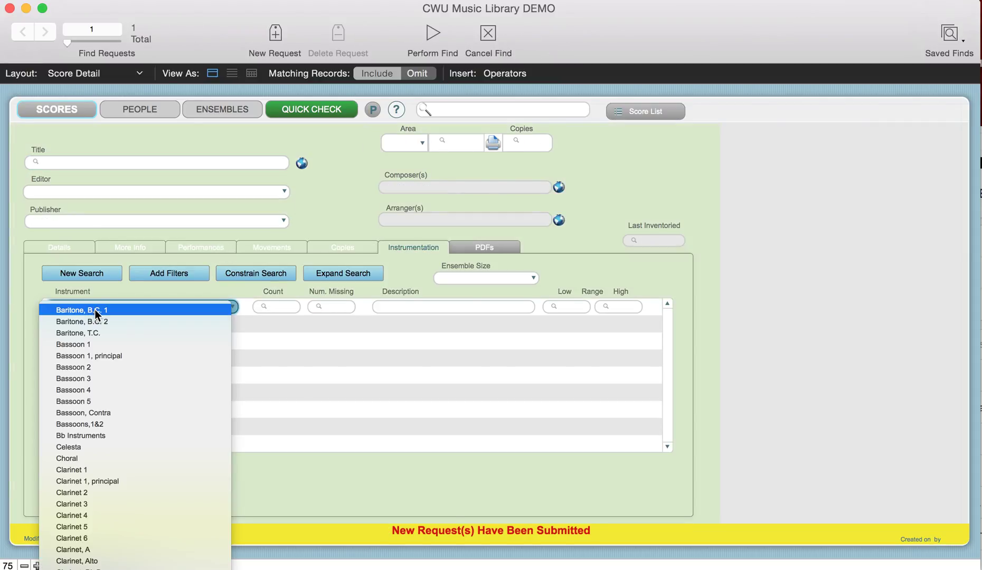
click(85, 343)
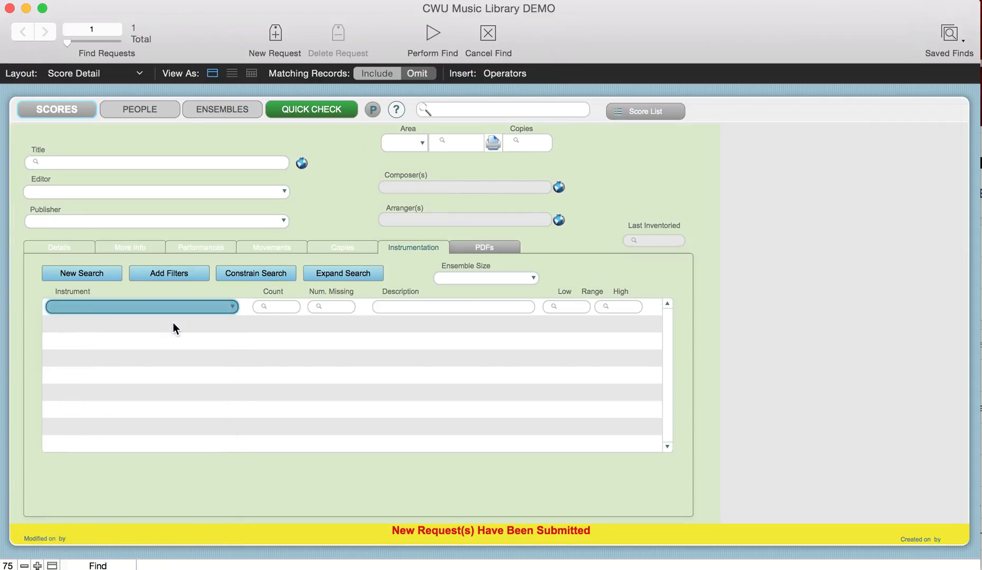
click(434, 34)
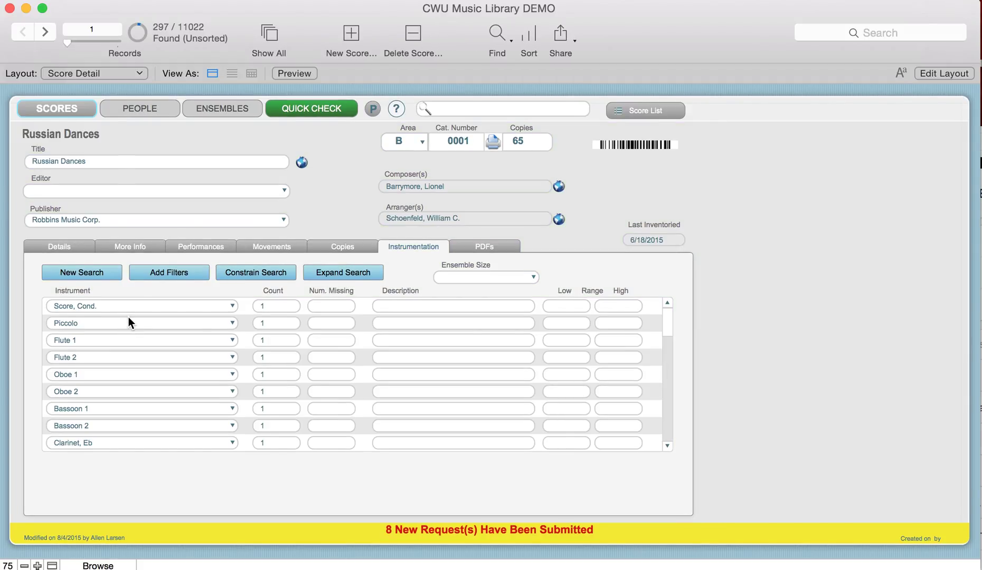
- Examine the instruments and part counts in the instrumentation of Russian Dances
scroll(120, 376, down, 4)
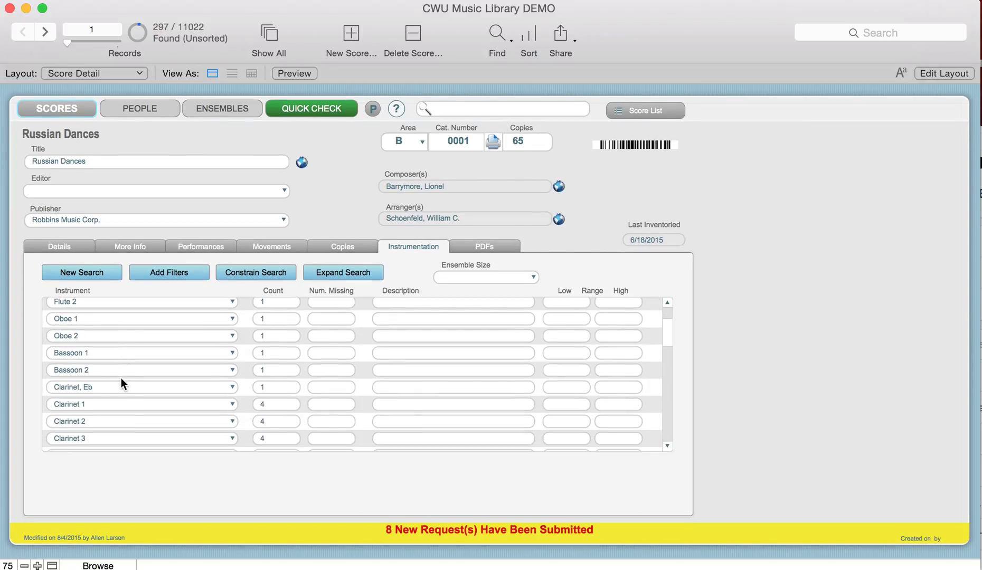
scroll(122, 378, up, 4)
scroll(121, 378, down, 3)
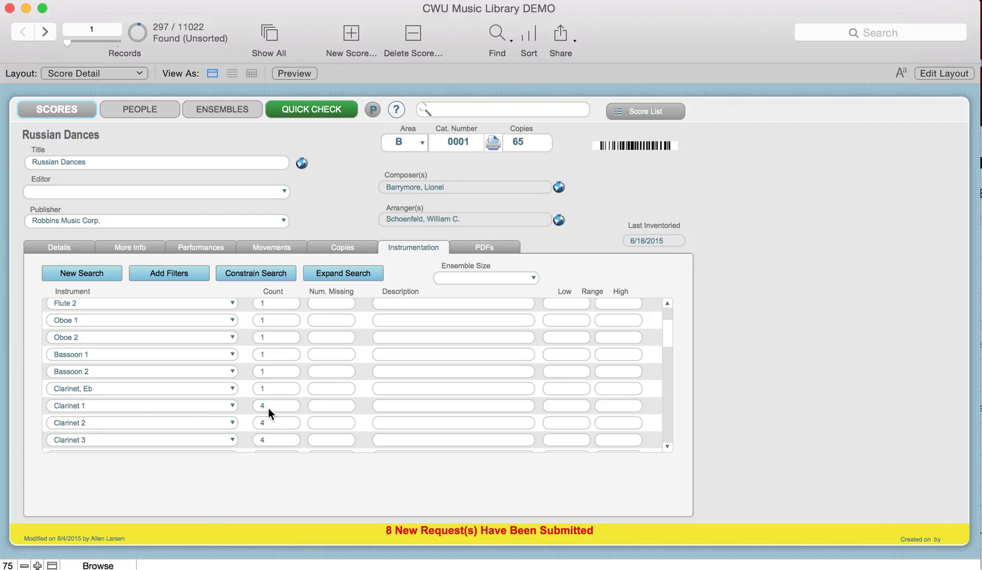
scroll(264, 423, down, 3)
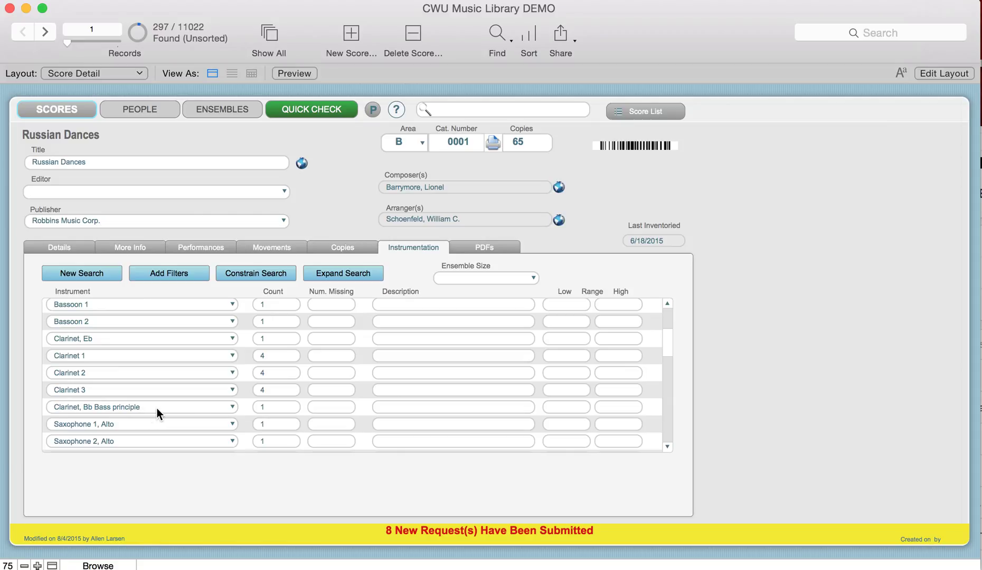
scroll(220, 405, up, 6)
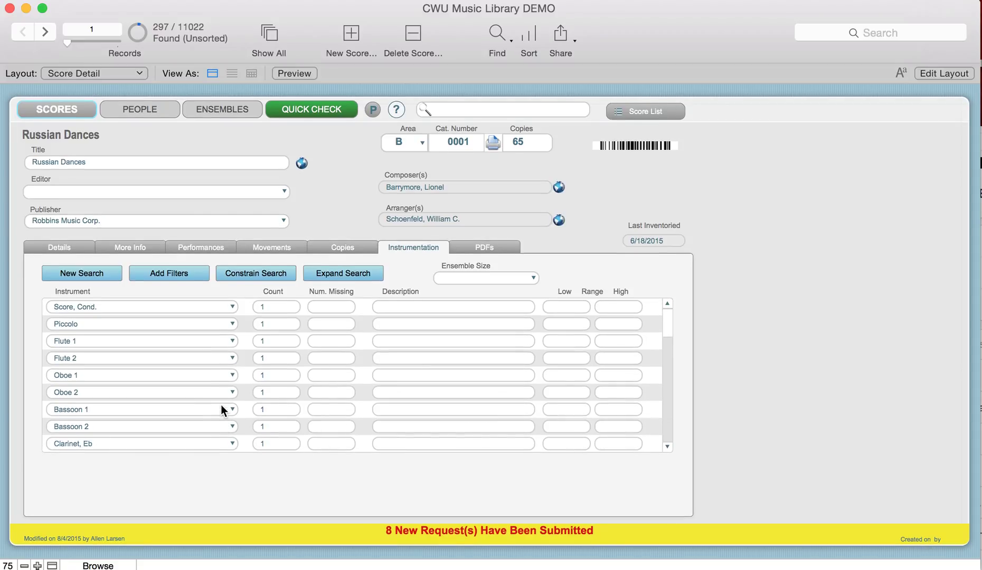
scroll(91, 321, down, 4)
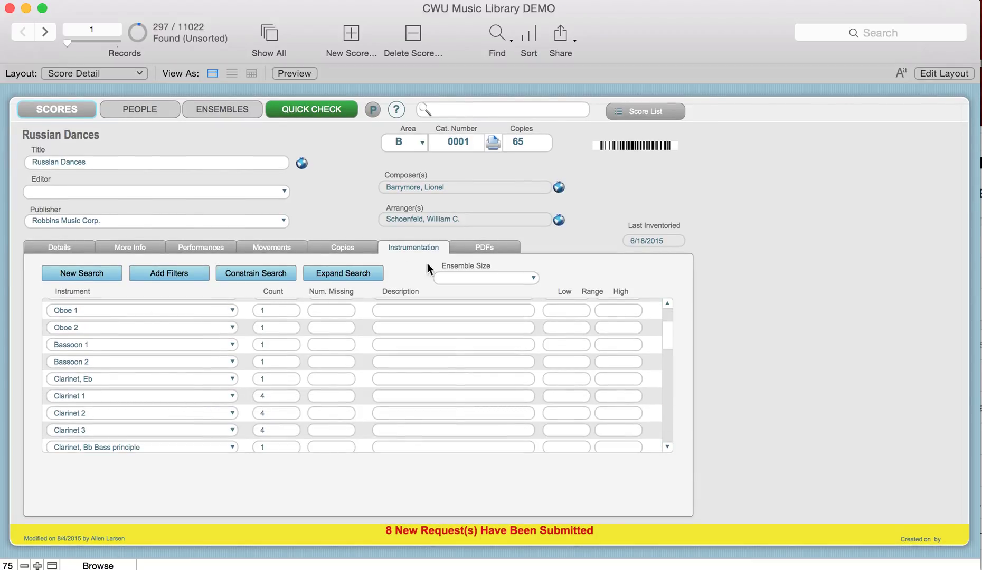
- Show the PDF records and find all scores that have PDF parts, using * as the criterion
click(474, 246)
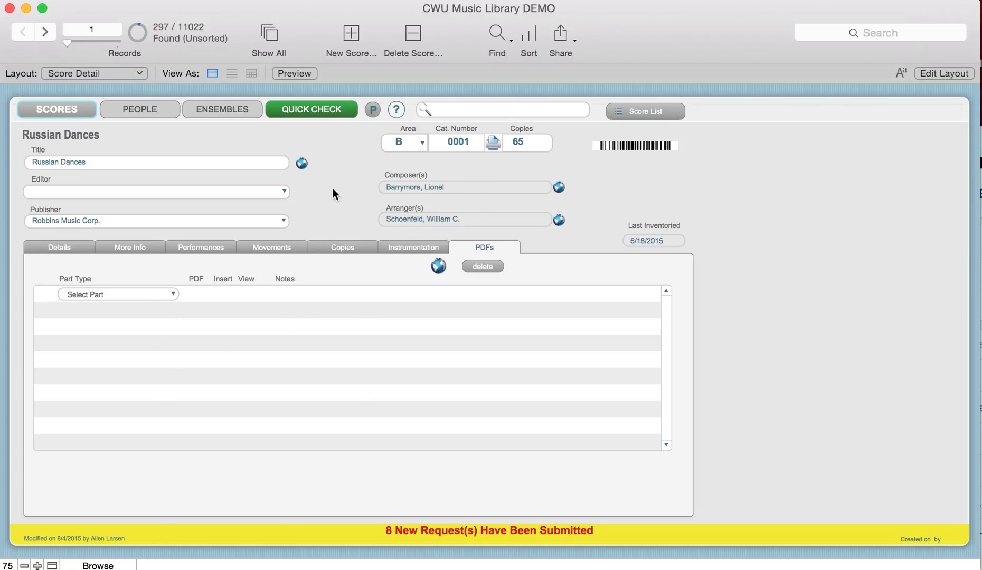
click(497, 31)
click(313, 293)
text(*)
key(Return)
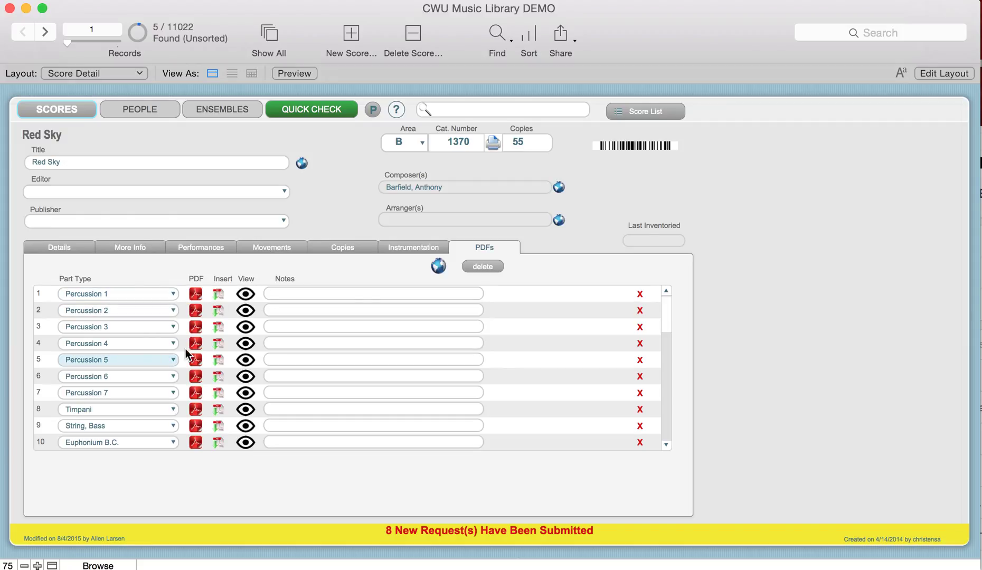
- View the Percussion 1 PDF of Red Sky and compare the score's PDF parts list with the PDF indicator in its details
click(245, 295)
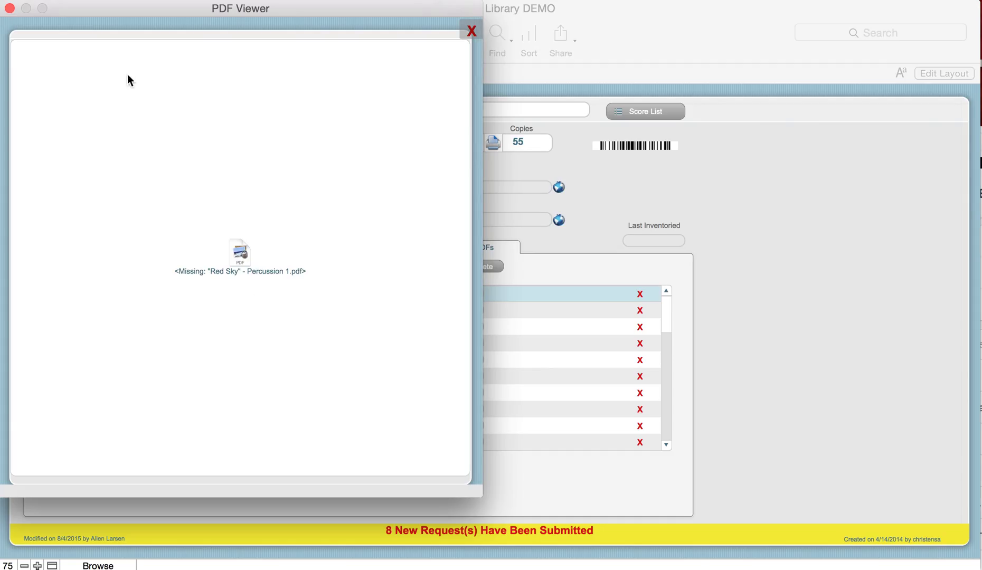
click(9, 8)
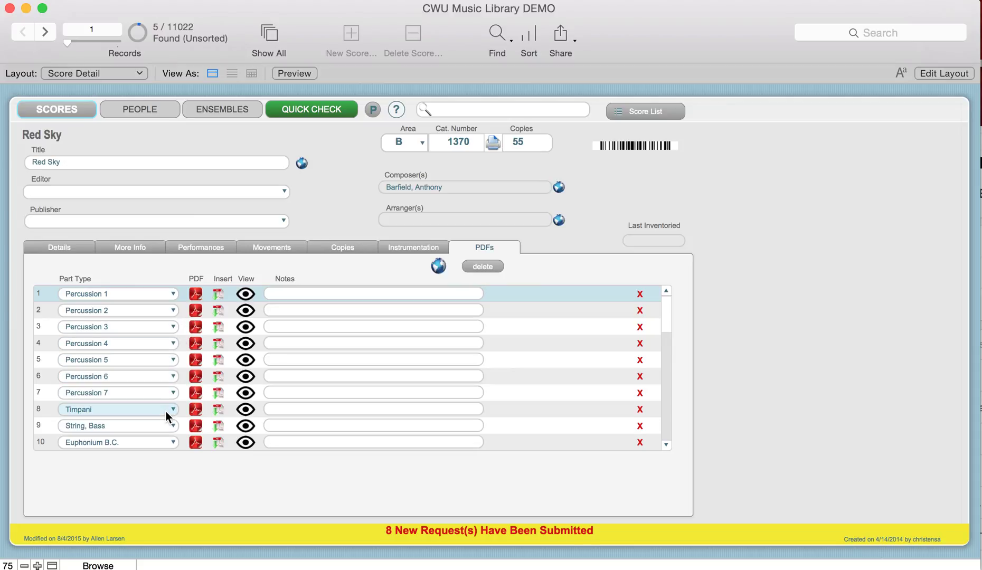
click(58, 246)
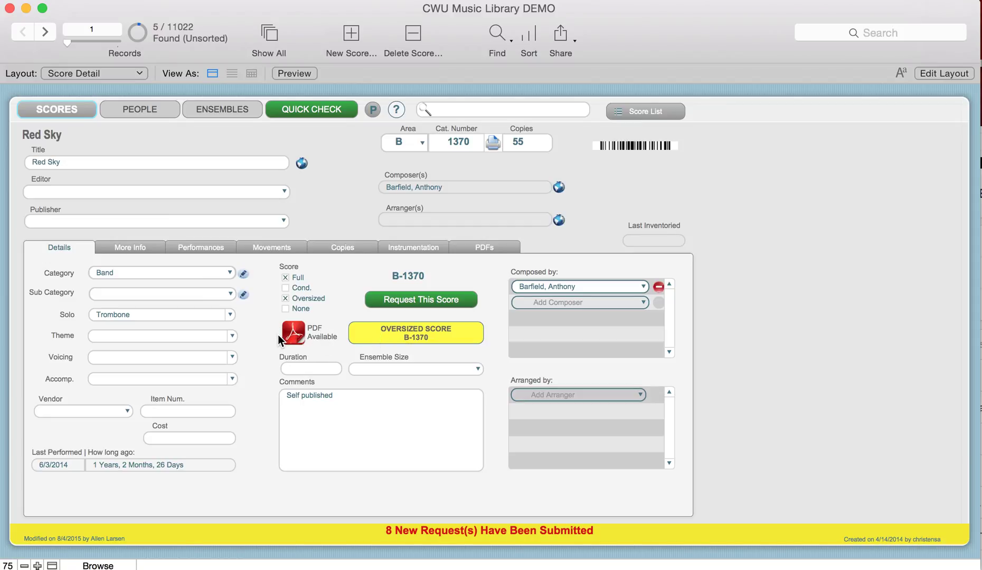
click(482, 248)
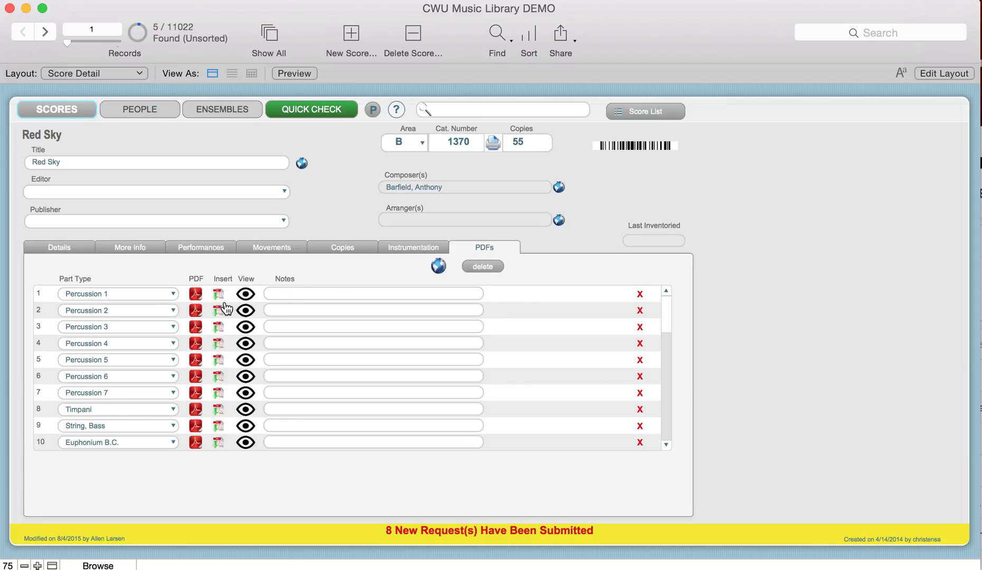
scroll(127, 365, down, 4)
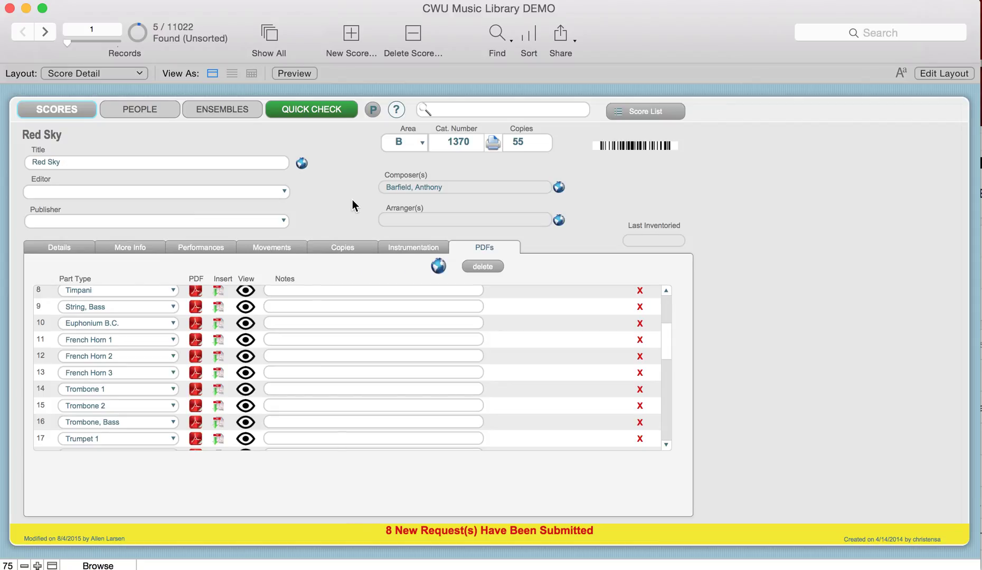
click(68, 246)
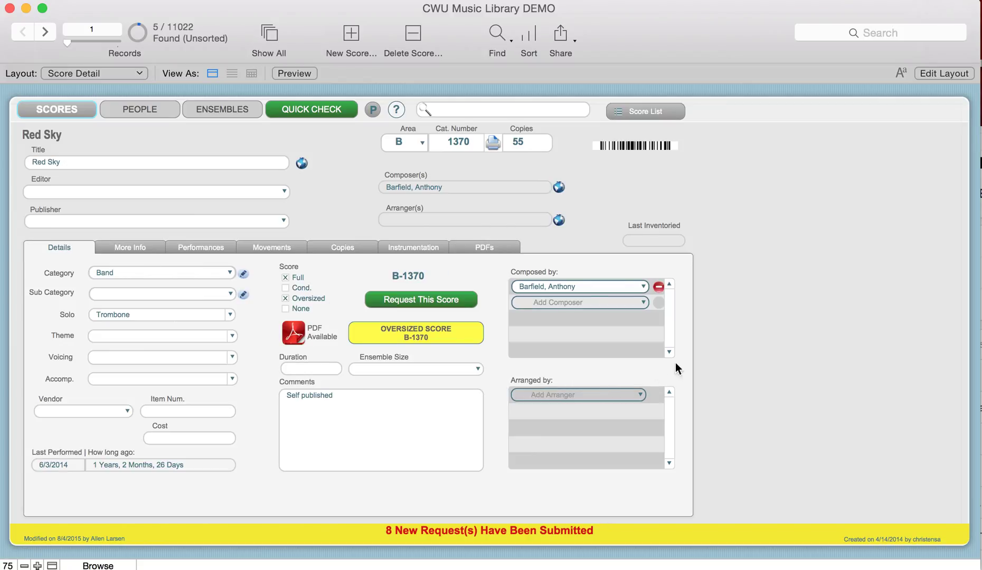